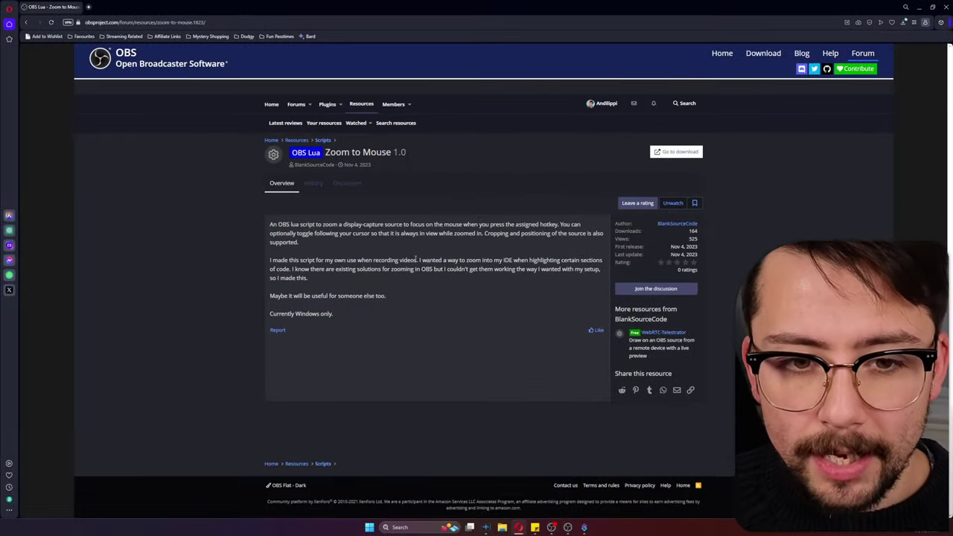
# Step: Download obs-zoom-to-mouse.lua from the Zoom to Mouse script's GitHub repository and show it in the Downloads folder
pyautogui.click(691, 154)
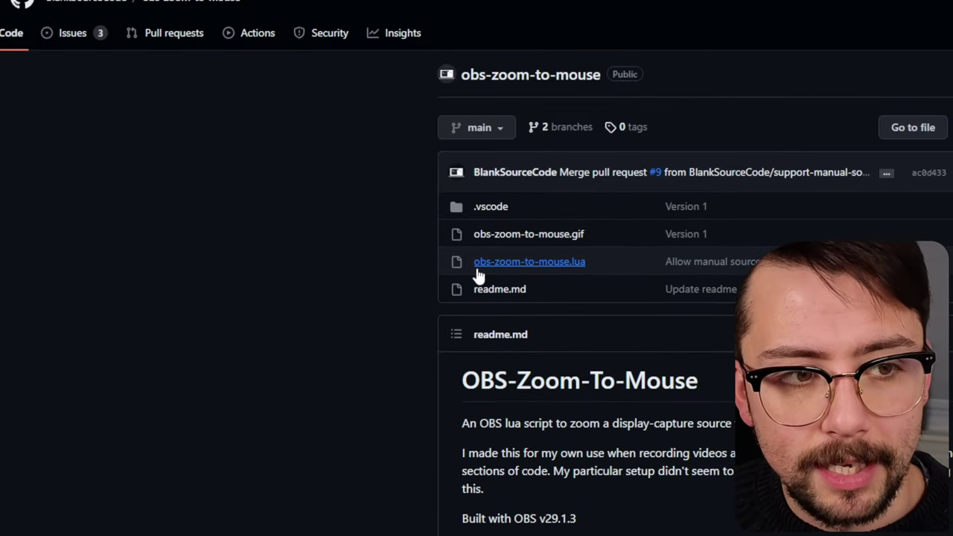
pyautogui.click(476, 268)
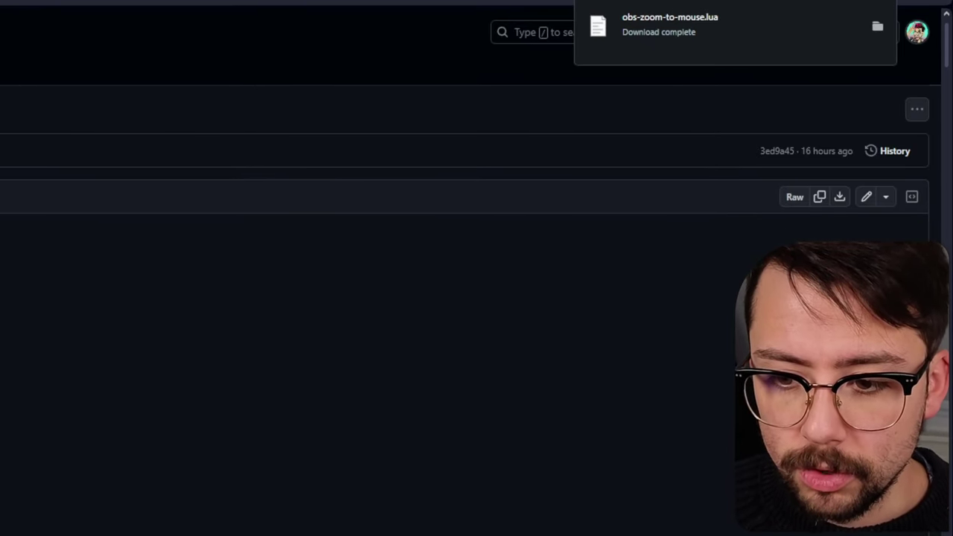
pyautogui.click(916, 54)
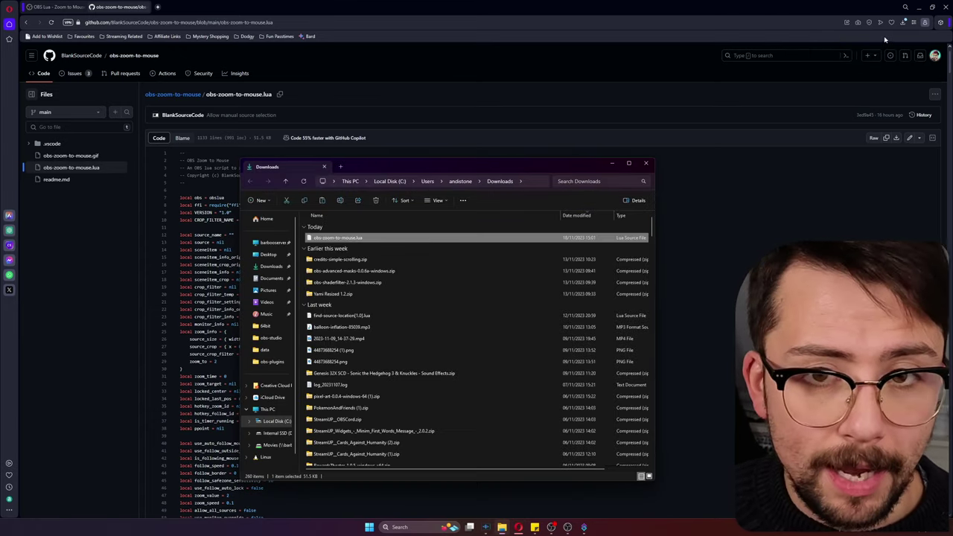
# Step: Minimize the browser to reveal OBS, and move the Downloads window and the notes window aside
pyautogui.click(918, 9)
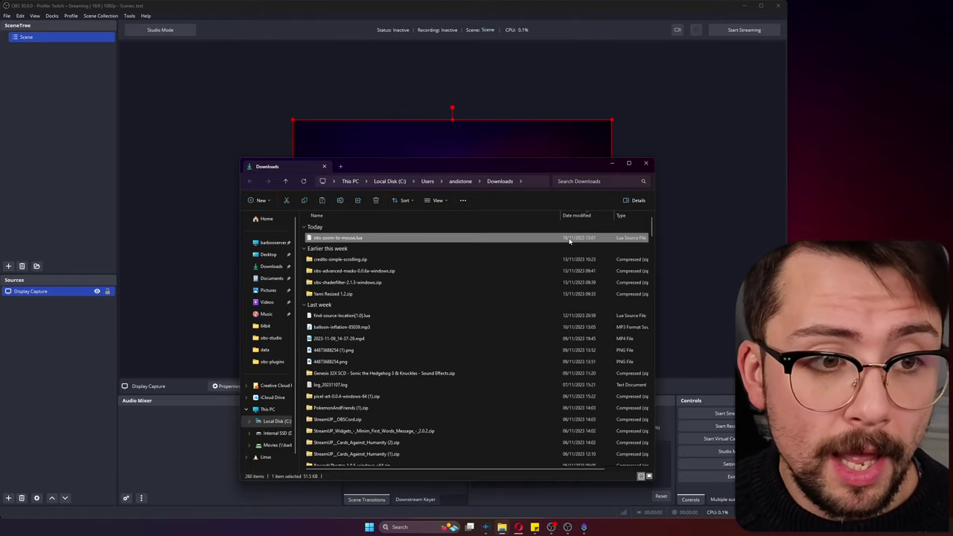
pyautogui.moveTo(422, 168); pyautogui.dragTo(707, 176)
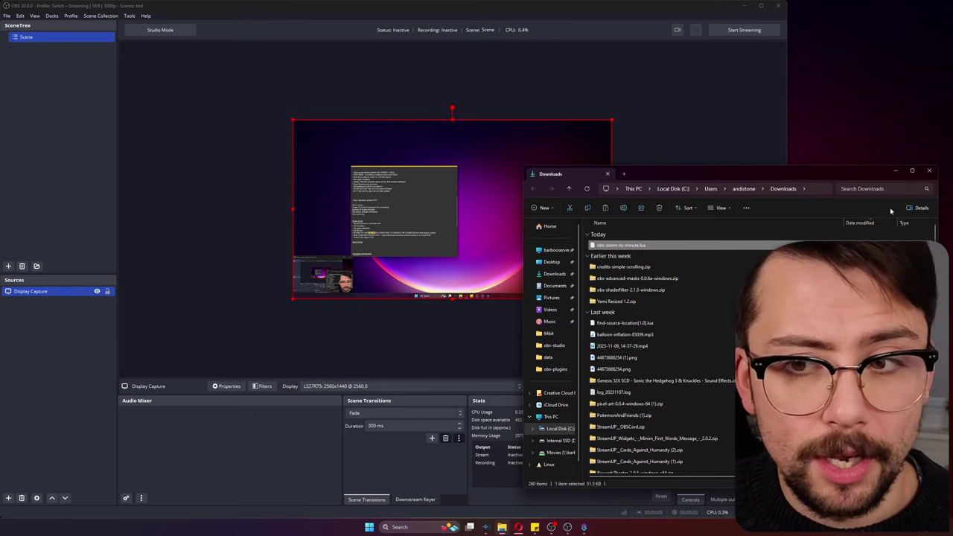
pyautogui.click(446, 170)
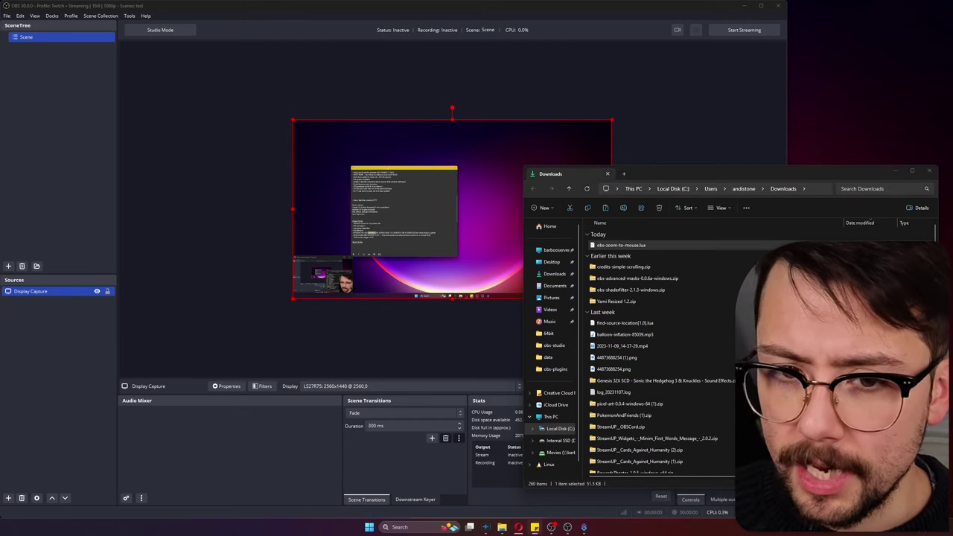
pyautogui.moveTo(387, 168); pyautogui.dragTo(426, 168)
pyautogui.scroll(4, 442, 210)
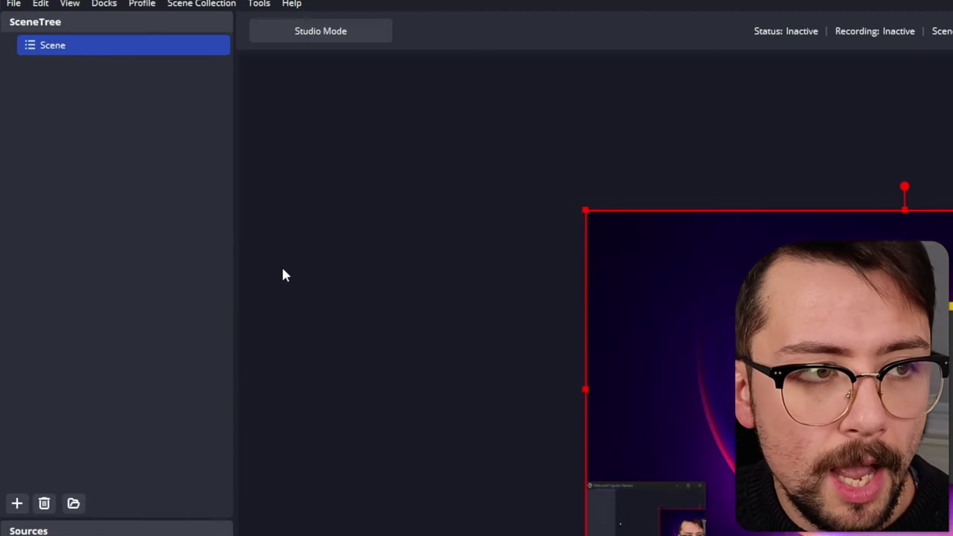
# Step: Open the OBS Scripts window and start adding a script, moving the file dialog clear of the Downloads window
pyautogui.click(258, 31)
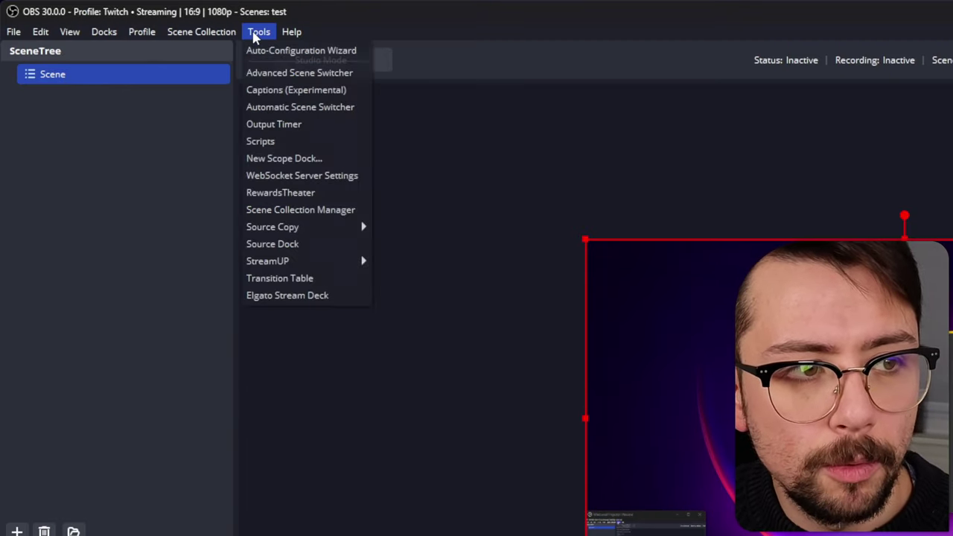
pyautogui.click(276, 141)
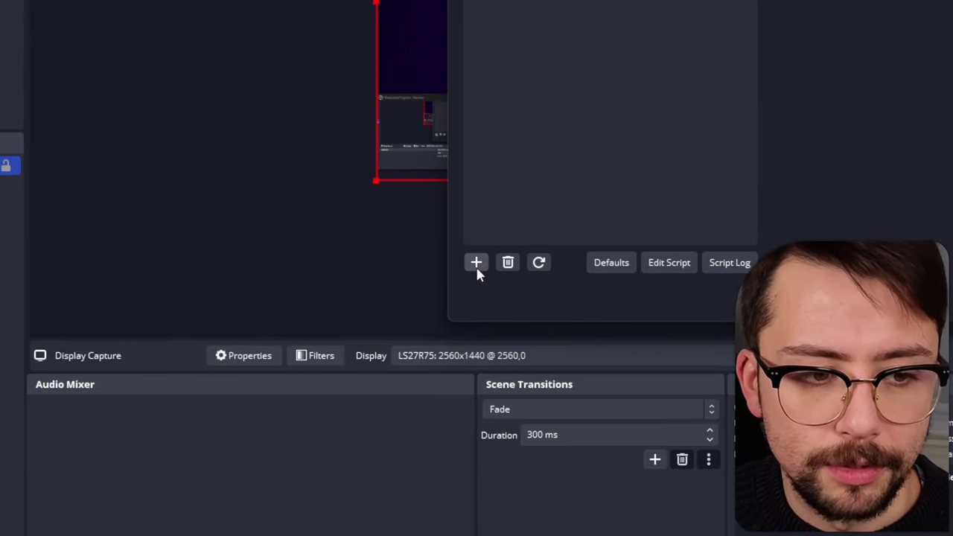
pyautogui.click(476, 263)
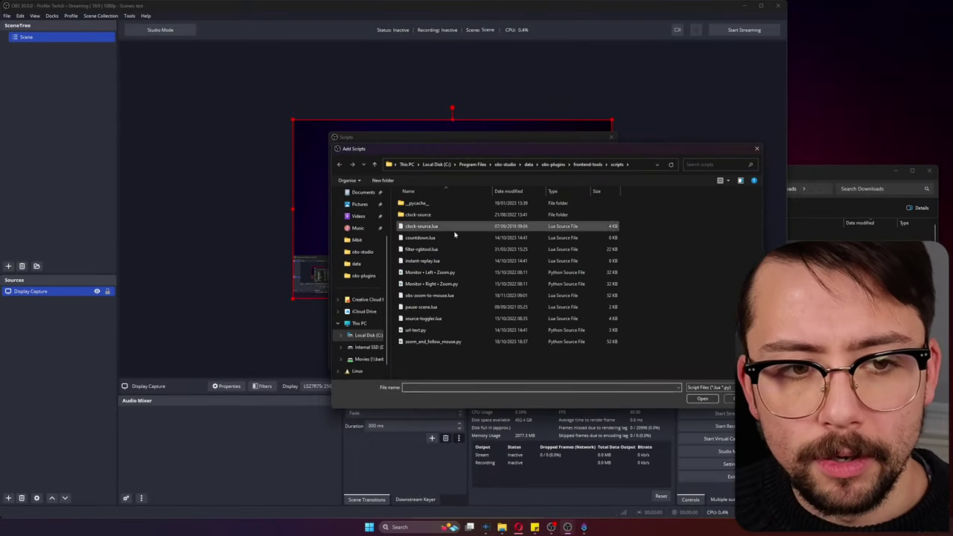
pyautogui.moveTo(620, 150); pyautogui.dragTo(589, 147)
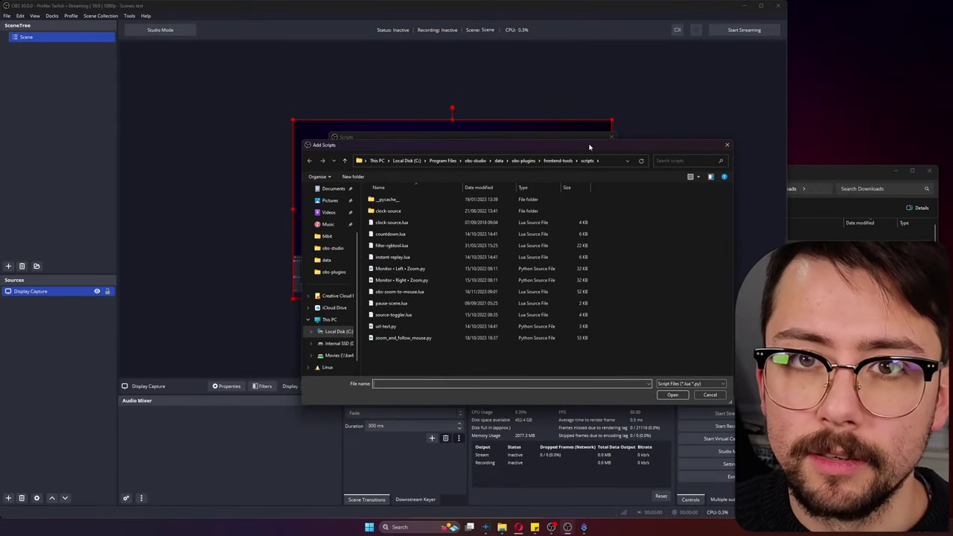
# Step: Copy obs-zoom-to-mouse.lua from Downloads into the OBS scripts folder, replacing the existing file, and load it as a script
pyautogui.click(808, 174)
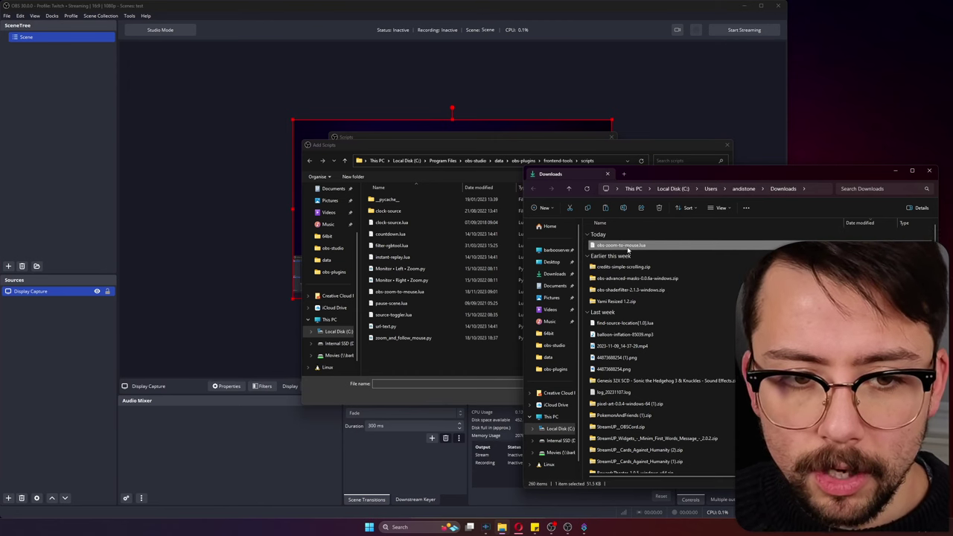
pyautogui.hotkey('ctrl', 'c')
pyautogui.click(449, 361)
pyautogui.hotkey('ctrl', 'v')
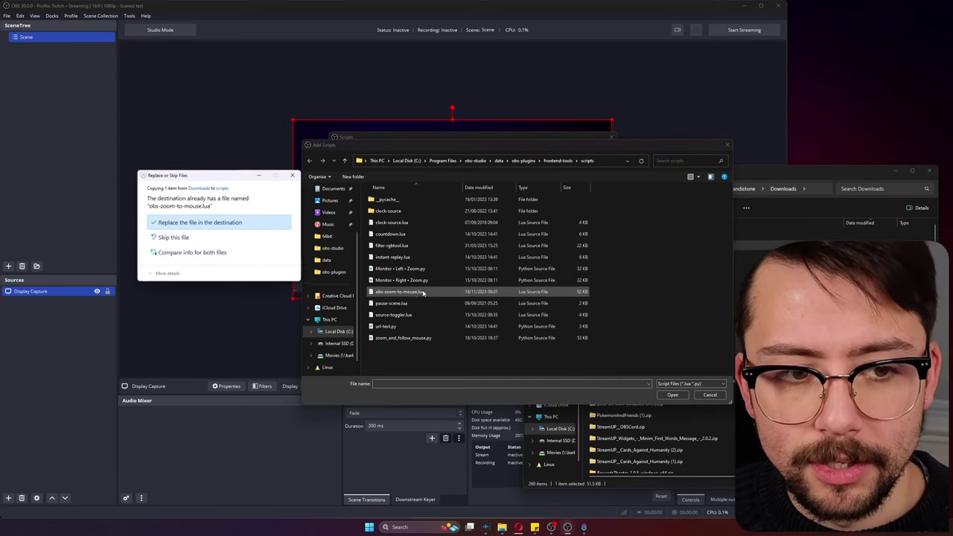
pyautogui.click(215, 221)
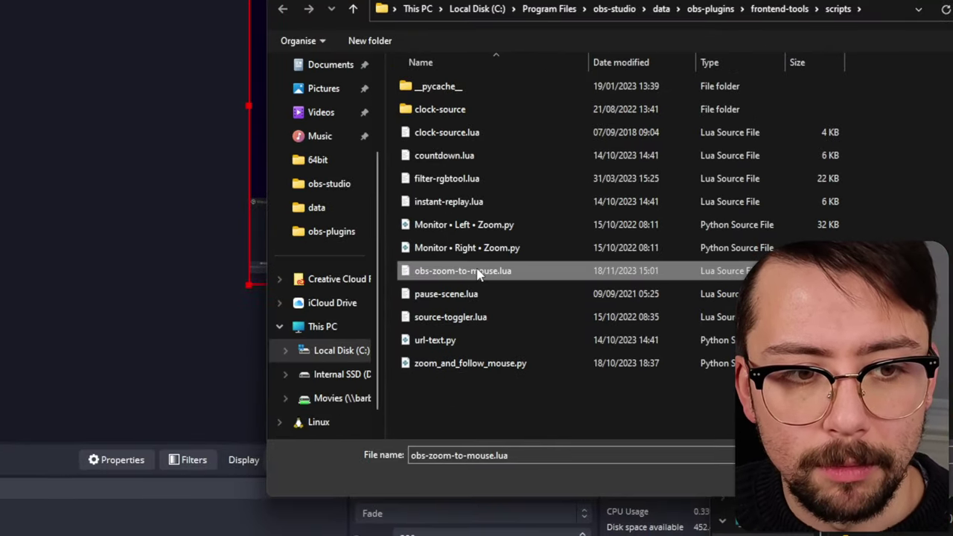
pyautogui.doubleClick(477, 274)
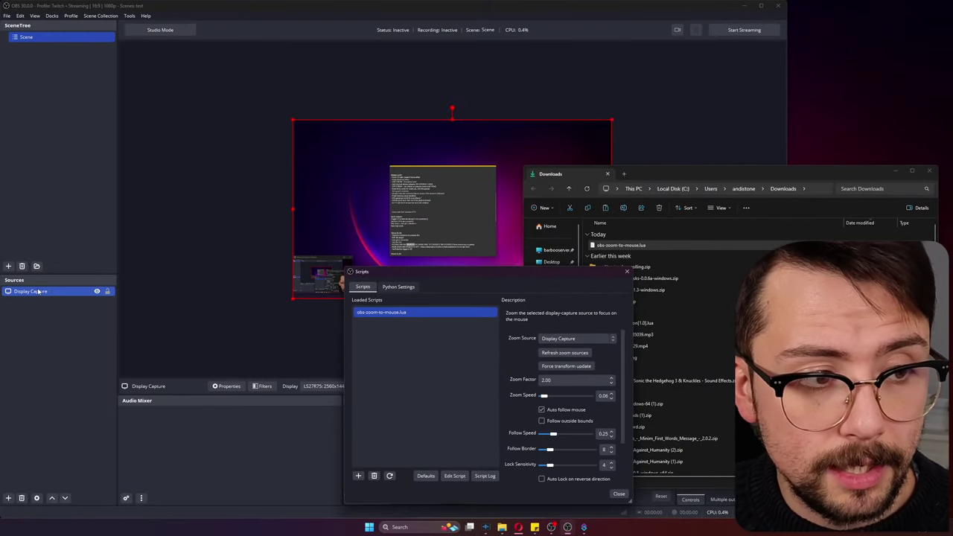
# Step: Hide the Display Capture source and show it again
pyautogui.click(98, 292)
pyautogui.click(97, 292)
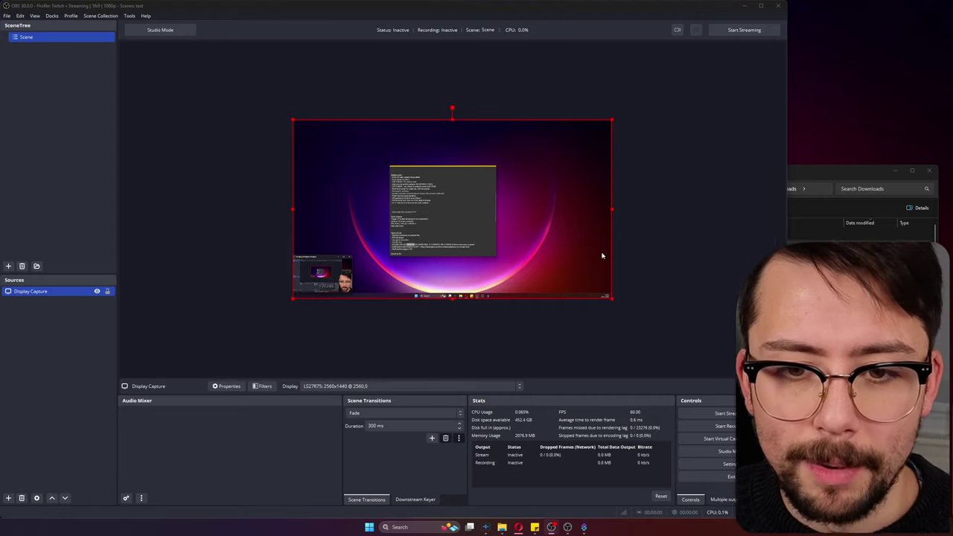
# Step: Close the Downloads window, bring back the Scripts window and refresh the script's zoom sources
pyautogui.click(828, 175)
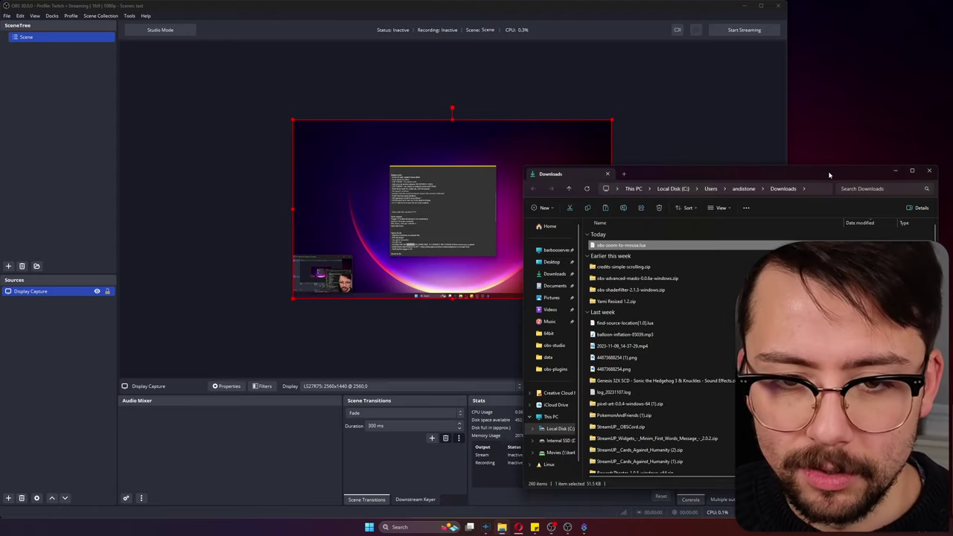
pyautogui.click(929, 172)
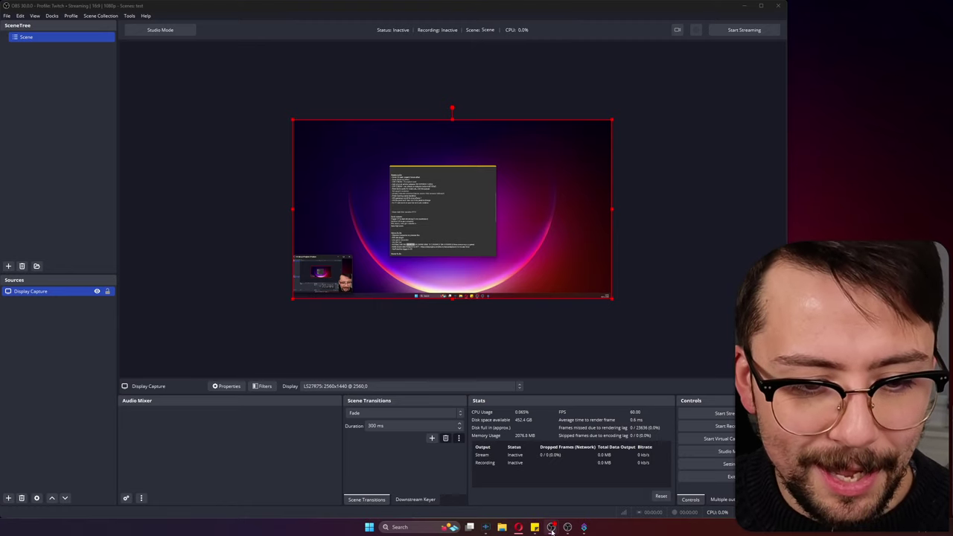
pyautogui.moveTo(568, 527)
pyautogui.click(586, 503)
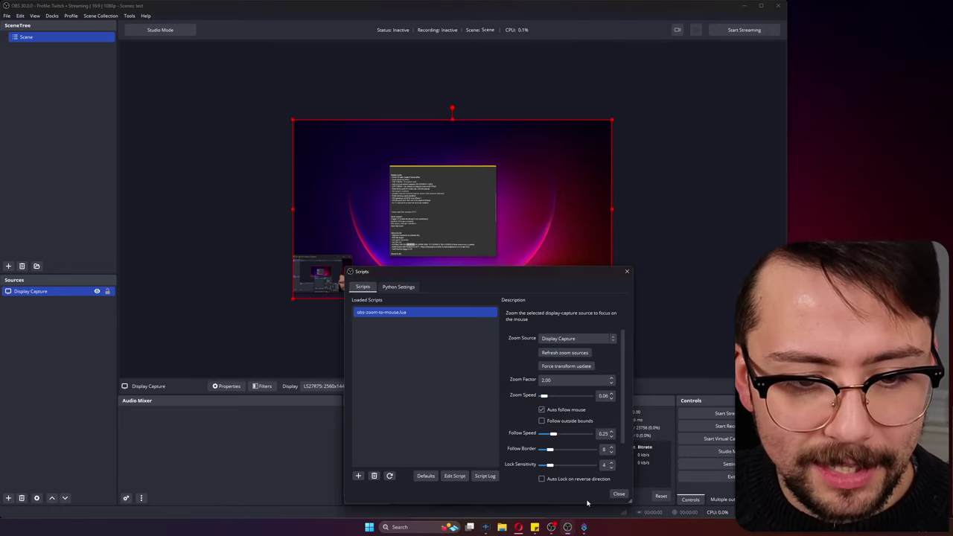
pyautogui.moveTo(525, 275); pyautogui.dragTo(568, 153)
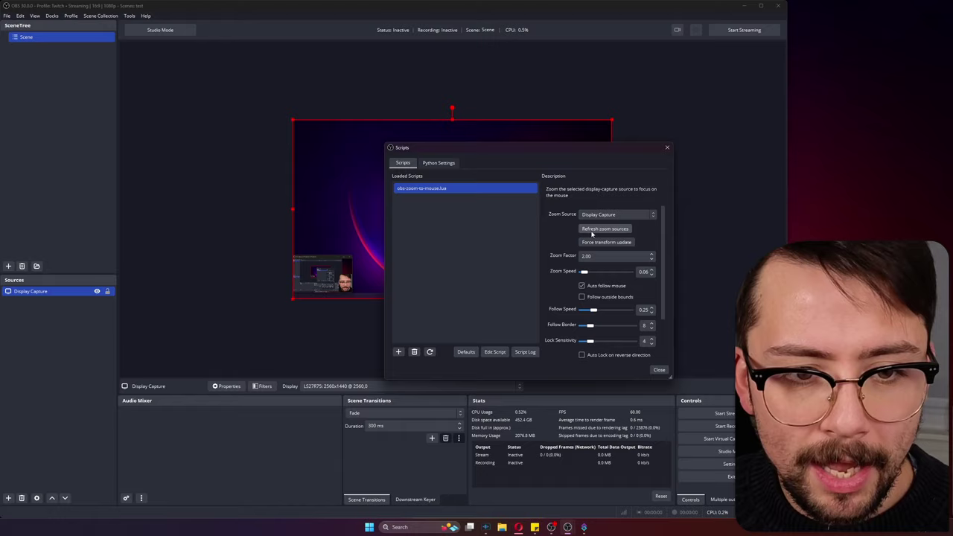
pyautogui.click(598, 231)
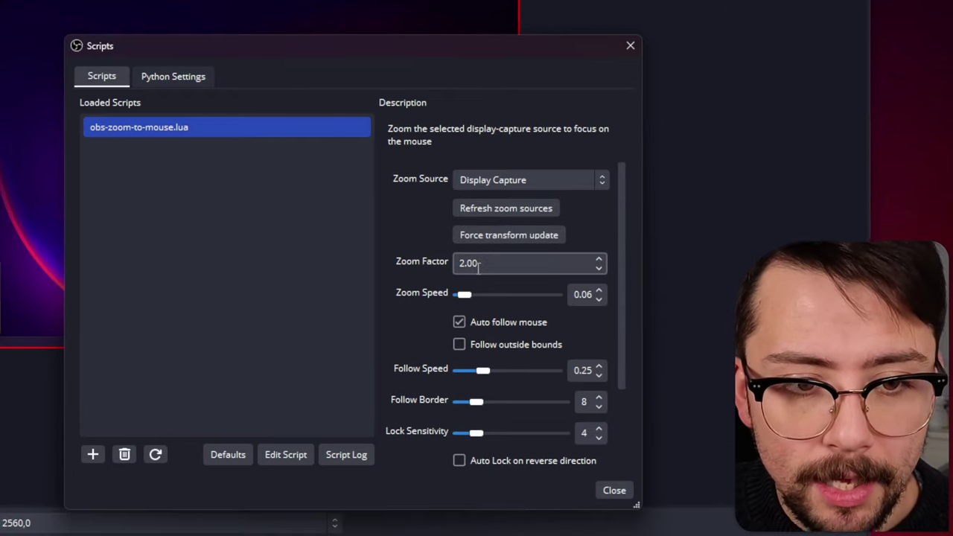
pyautogui.click(447, 297)
pyautogui.doubleClick(450, 295)
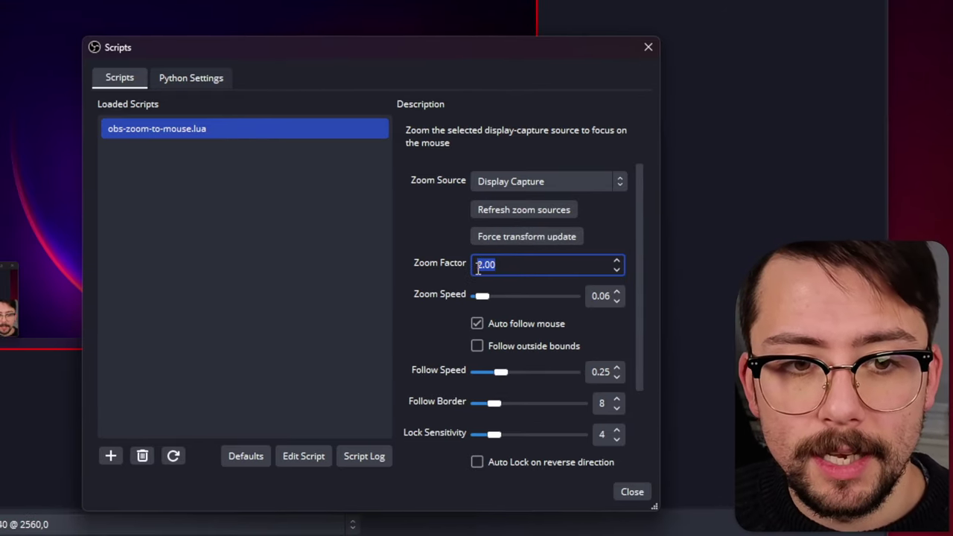
pyautogui.click(404, 275)
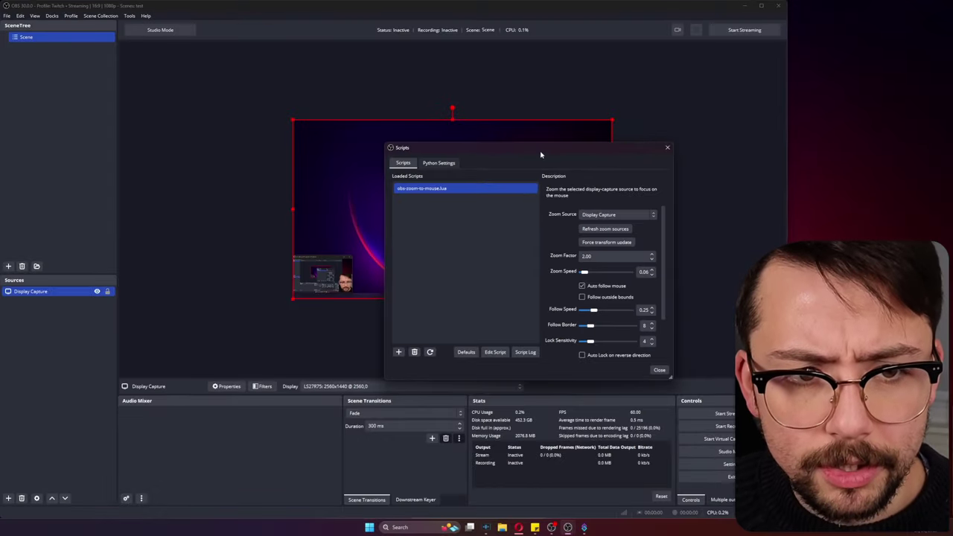
# Step: Assign hotkey 1 to Toggle zoom to mouse and hotkey 2 to Toggle follow mouse during zoom, and save the settings
pyautogui.moveTo(442, 56); pyautogui.dragTo(858, 206)
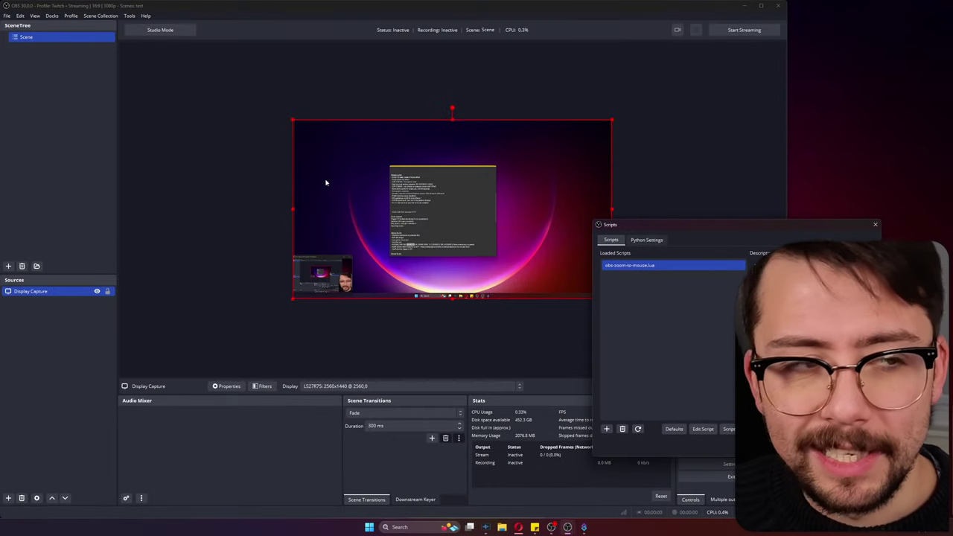
pyautogui.click(7, 16)
pyautogui.click(14, 45)
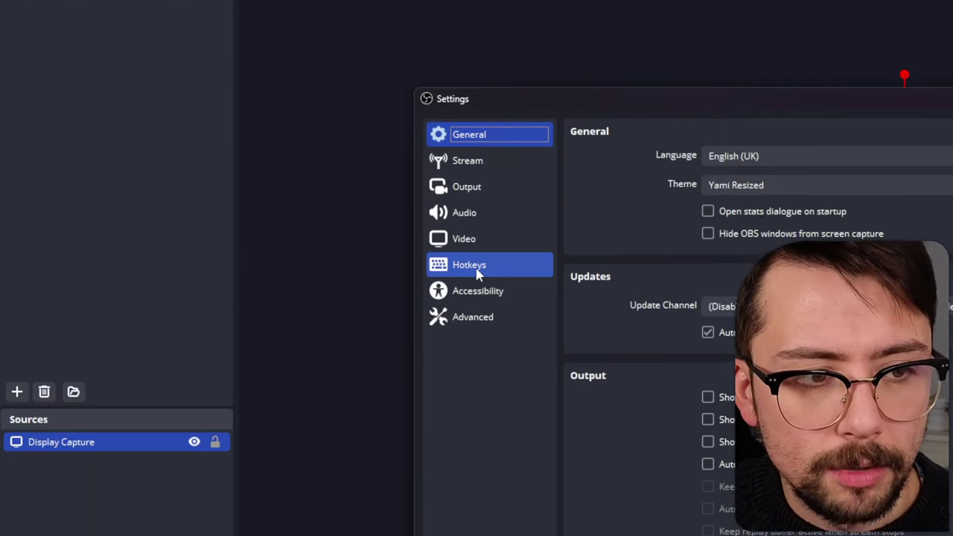
pyautogui.click(480, 408)
pyautogui.scroll(-1, 755, 533)
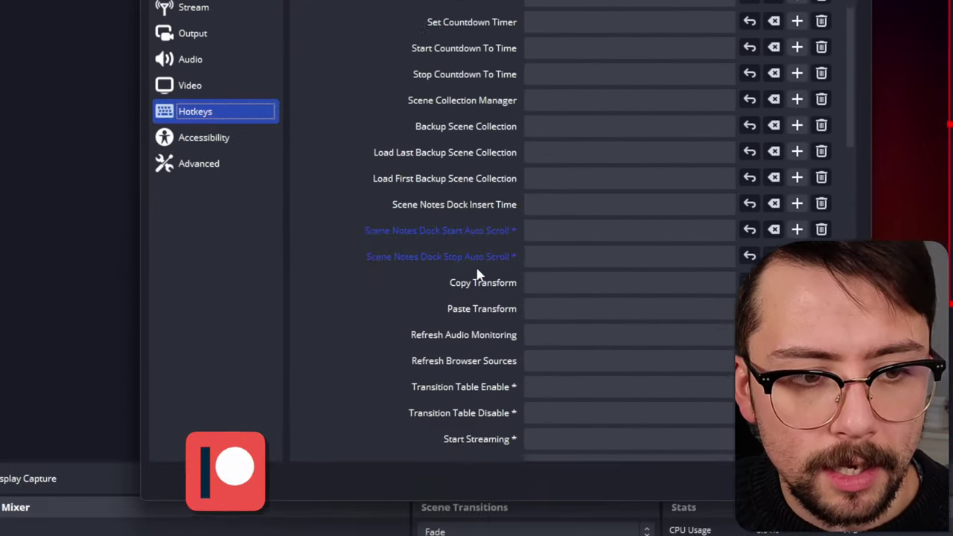
pyautogui.scroll(-15, 477, 275)
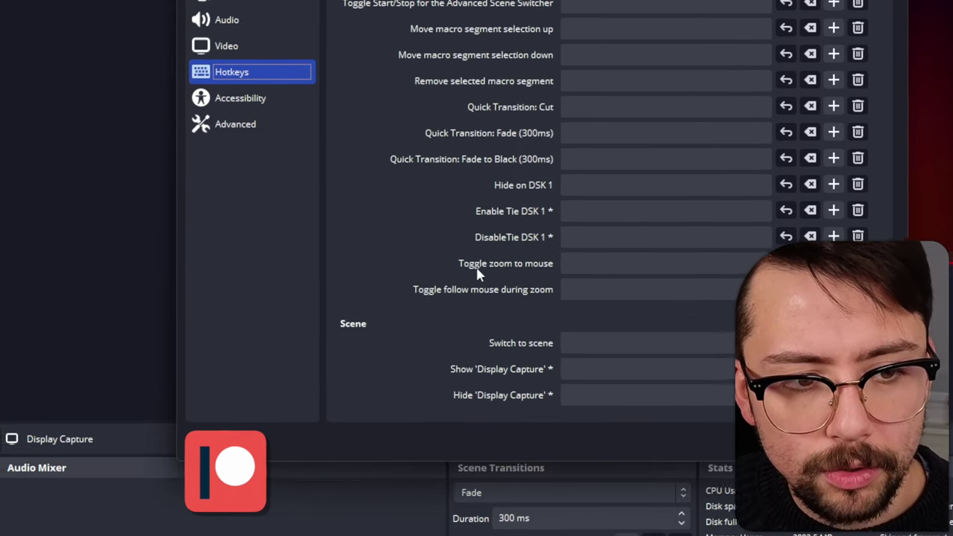
pyautogui.click(571, 254)
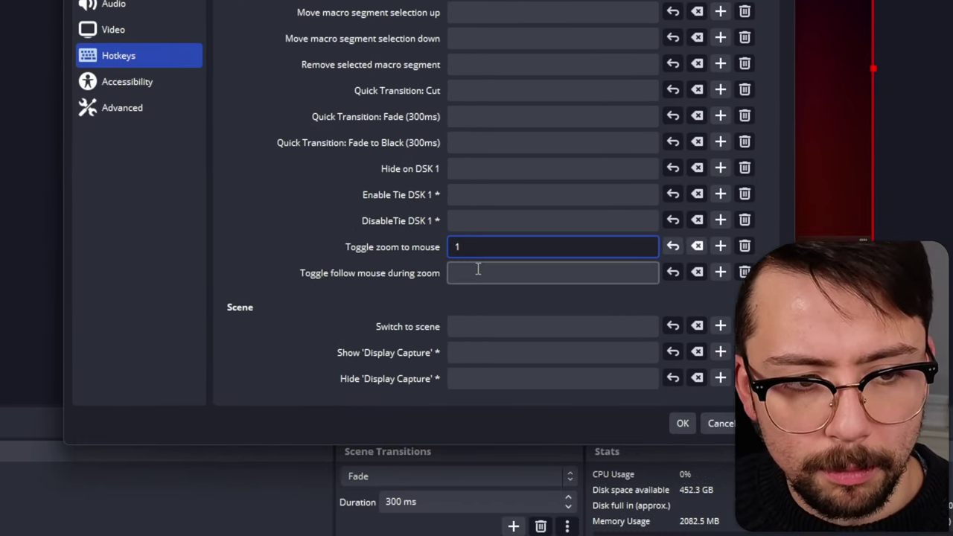
pyautogui.click(463, 290)
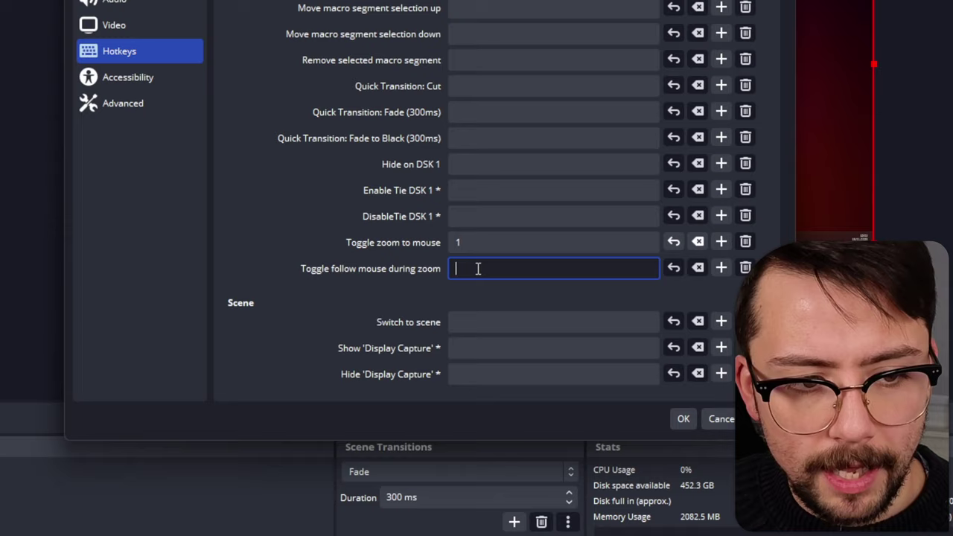
pyautogui.write('2')
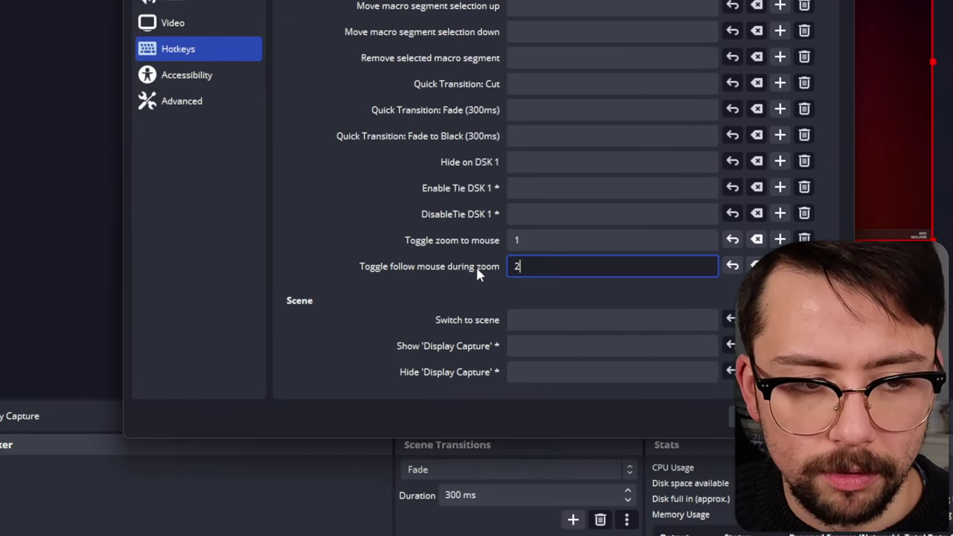
pyautogui.press('F12')
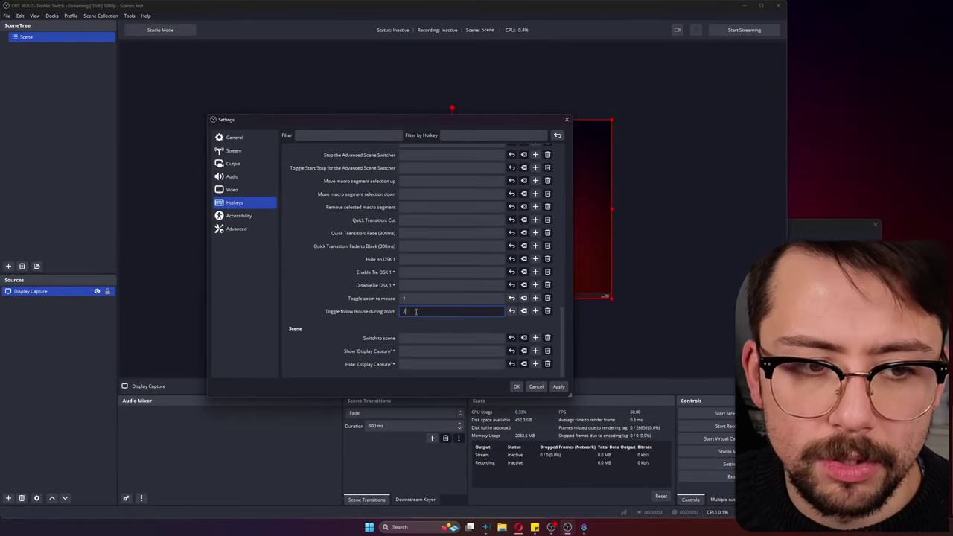
pyautogui.click(516, 386)
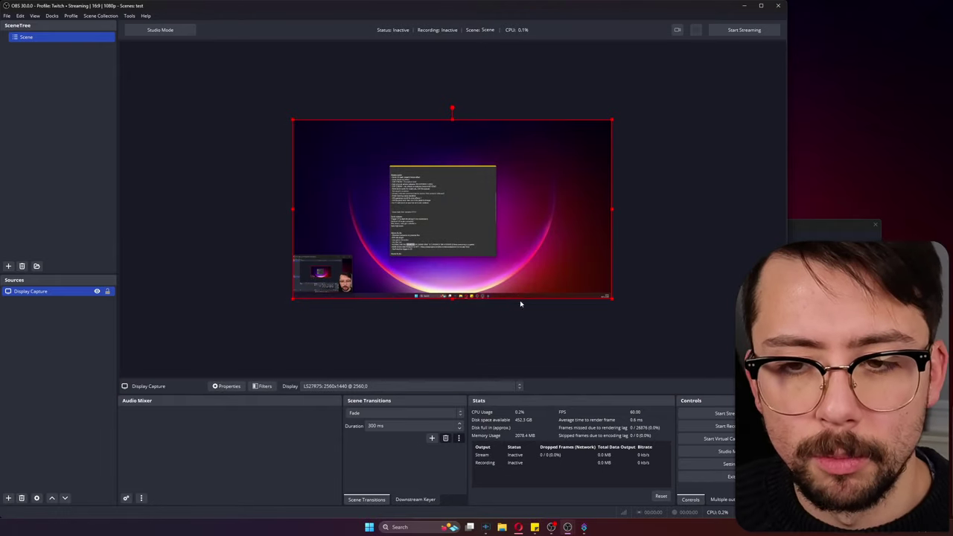
# Step: Test the zoom-to-mouse hotkey repeatedly on the Display Capture source in the preview
pyautogui.press('F11')
pyautogui.press('F11')
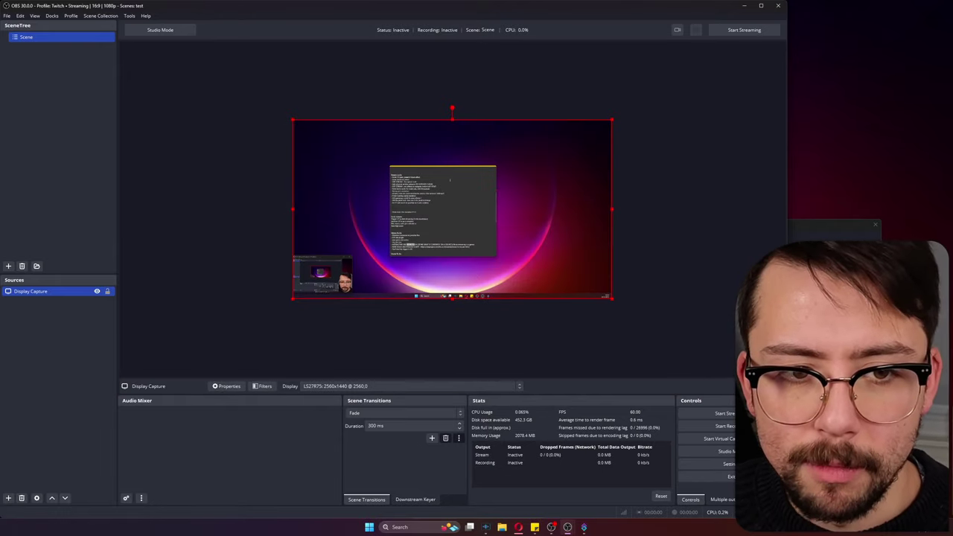
pyautogui.press('F11')
pyautogui.press('F11')
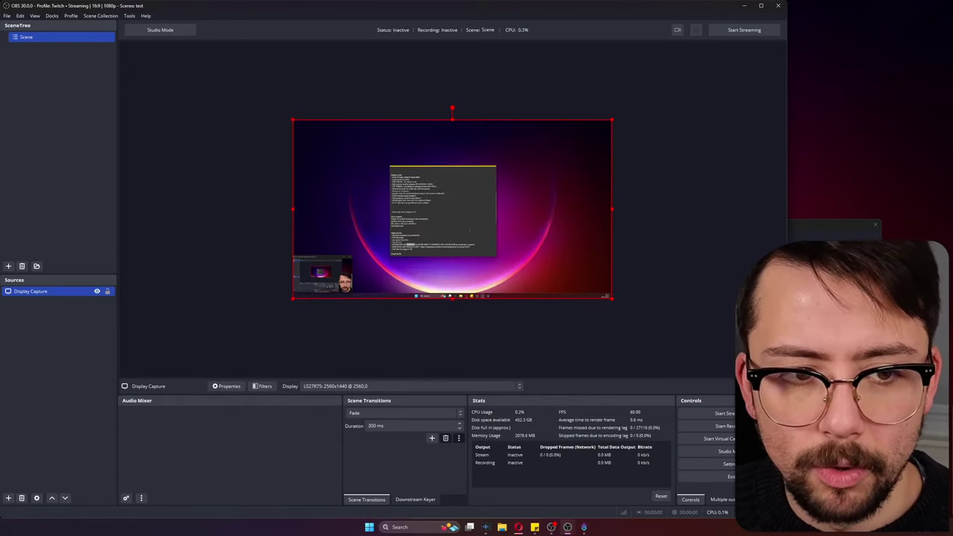
pyautogui.press('F11')
pyautogui.press('F11')
pyautogui.press('F11')
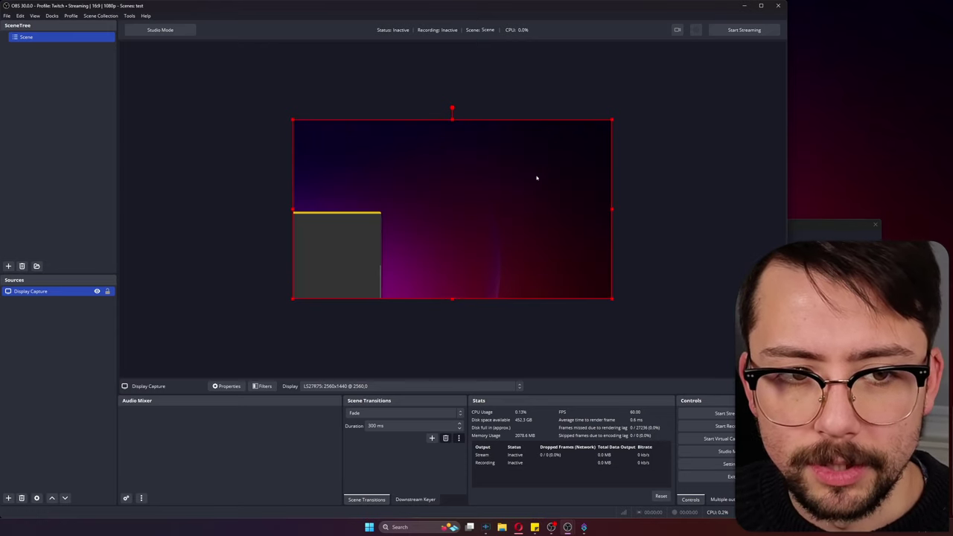
# Step: Toggle the zoom in and out at different spots of the display capture to check how the view follows the mouse
pyautogui.press('F11')
pyautogui.press('F11')
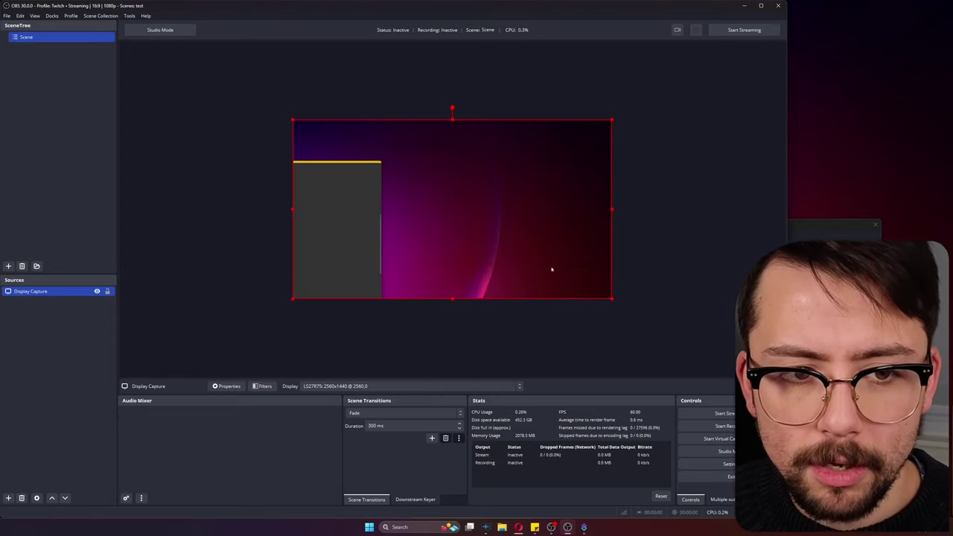
pyautogui.press('F11')
pyautogui.press('F11')
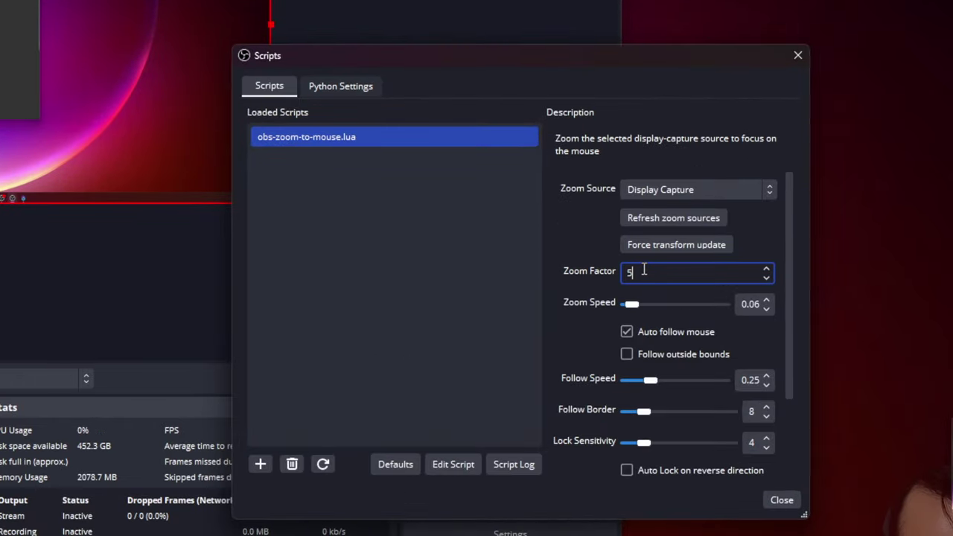
# Step: Set the script's Zoom Factor to 5 and test zooming in and out over the to-do note
pyautogui.click(595, 292)
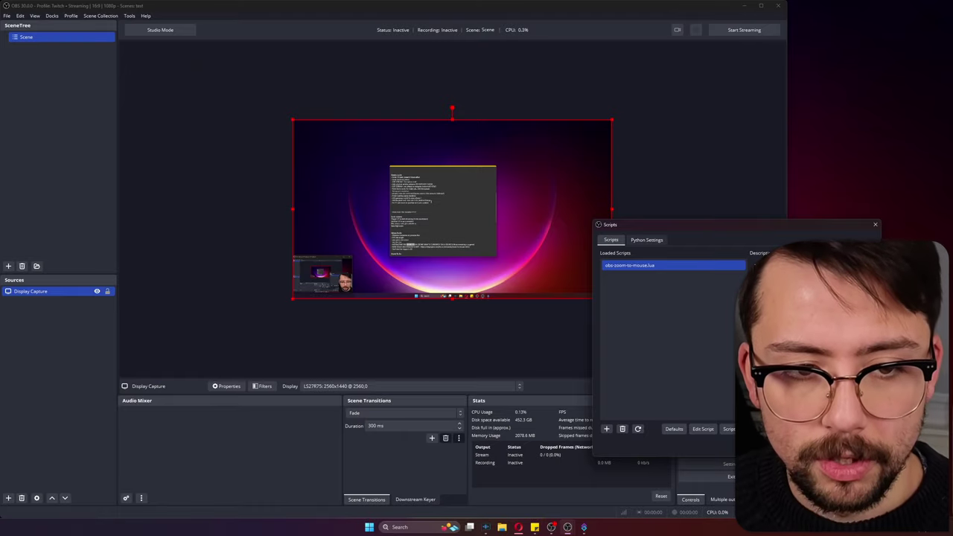
pyautogui.press('F1')
pyautogui.hotkey('ctrl', 'shift', 'z')
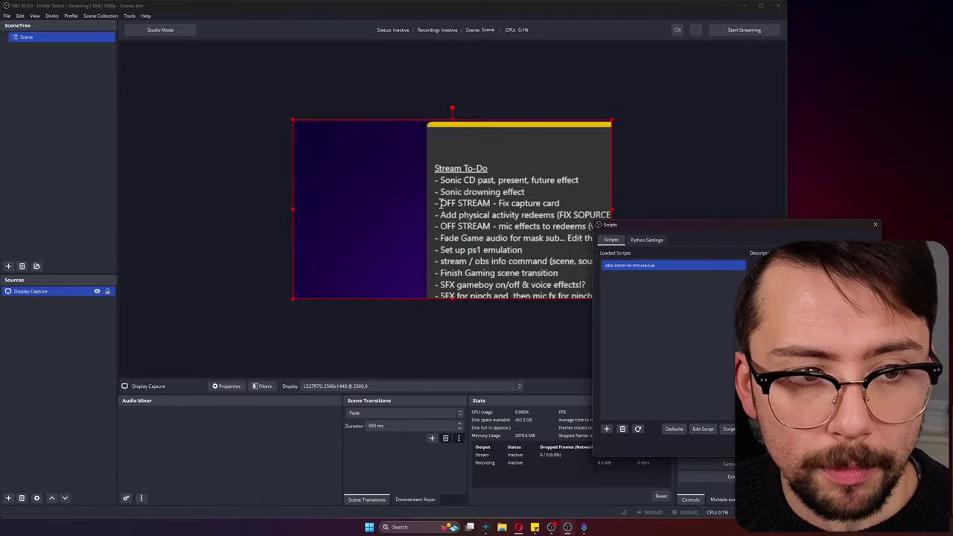
pyautogui.hotkey('ctrl', 'shift', 'z')
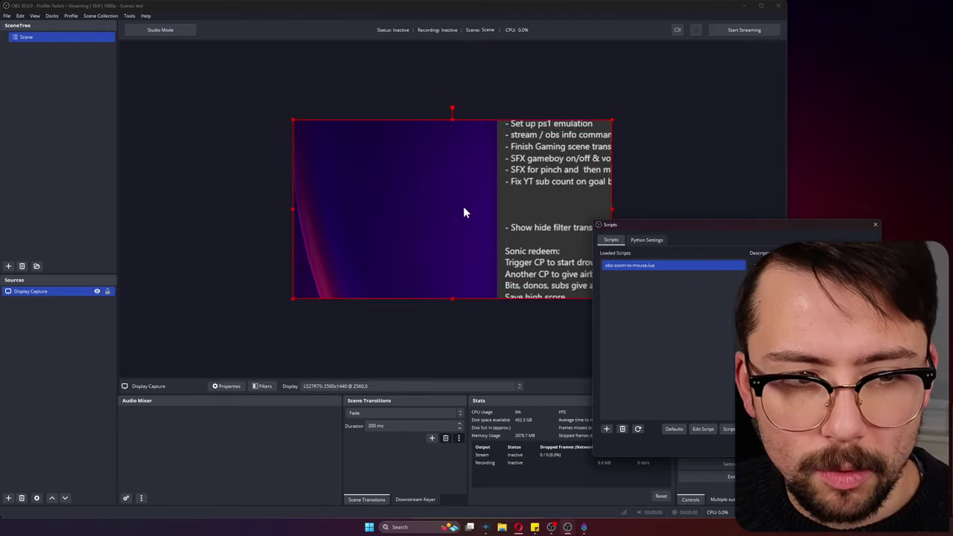
pyautogui.hotkey('ctrl', 'shift', 'z')
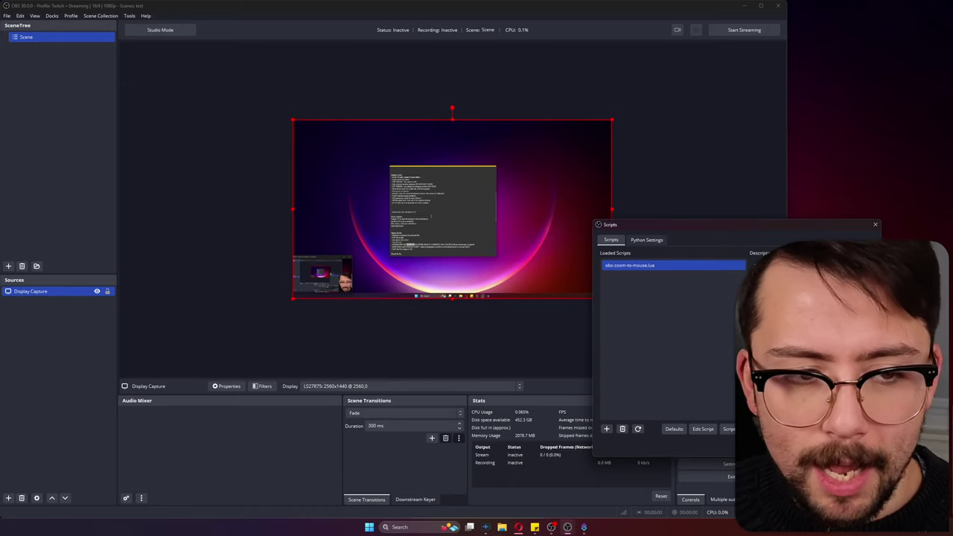
# Step: Move the Scripts window so its settings are clear, set Zoom Speed to 0.01 and test the zoom
pyautogui.moveTo(803, 244); pyautogui.dragTo(756, 99)
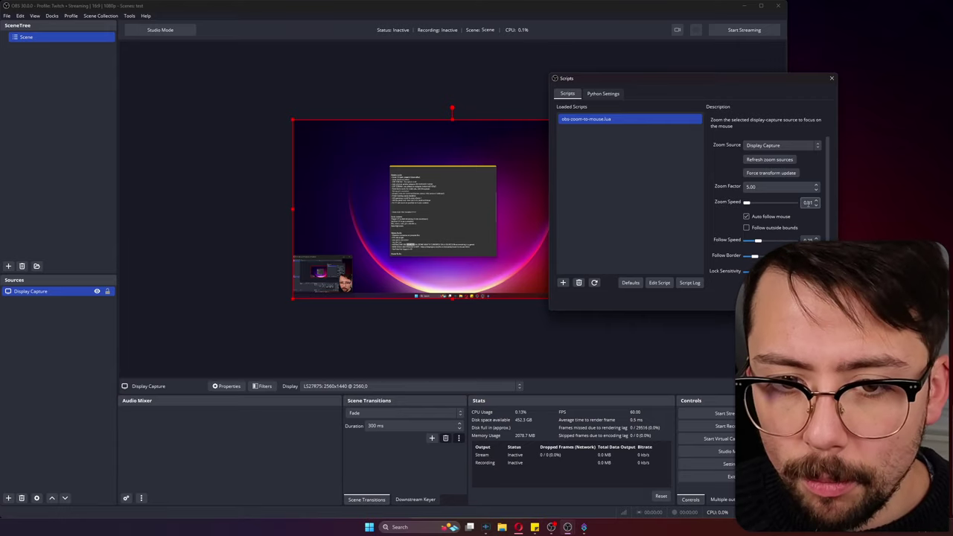
pyautogui.hotkey('ctrl', 'shift', 'z')
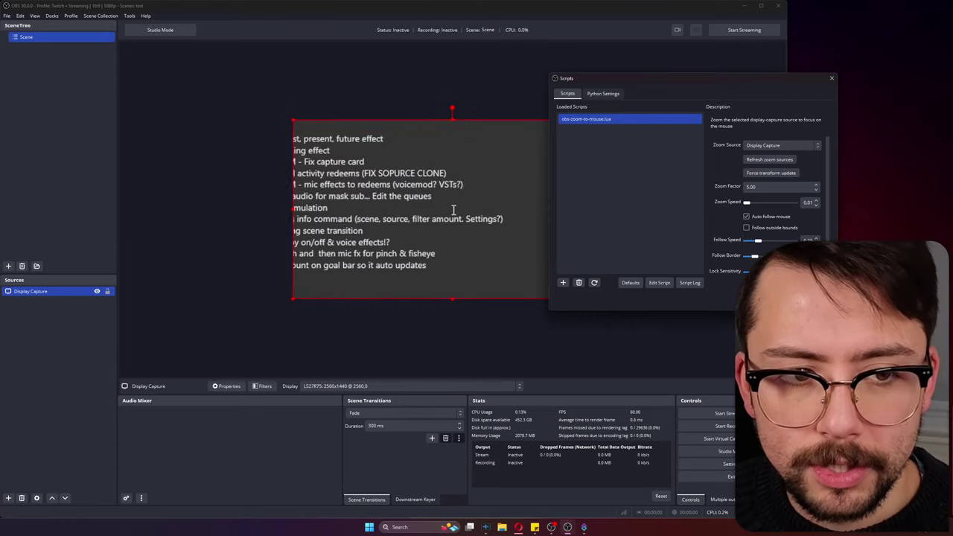
pyautogui.hotkey('ctrl', 'shift', 'z')
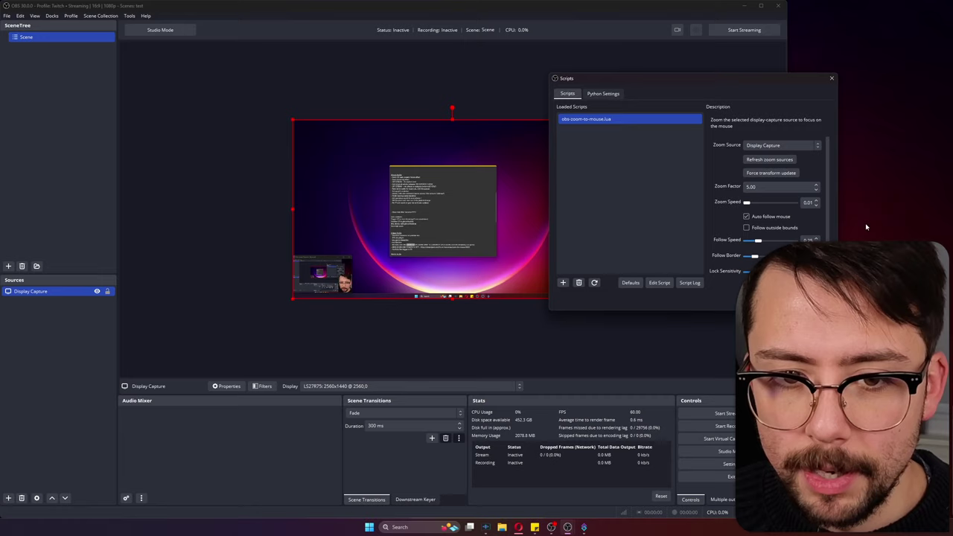
# Step: Try a Zoom Speed of 1.00, toggle the zoom several times and return the speed to 0.01
pyautogui.moveTo(746, 203); pyautogui.dragTo(761, 203)
pyautogui.hotkey('ctrl', 'shift', 'z')
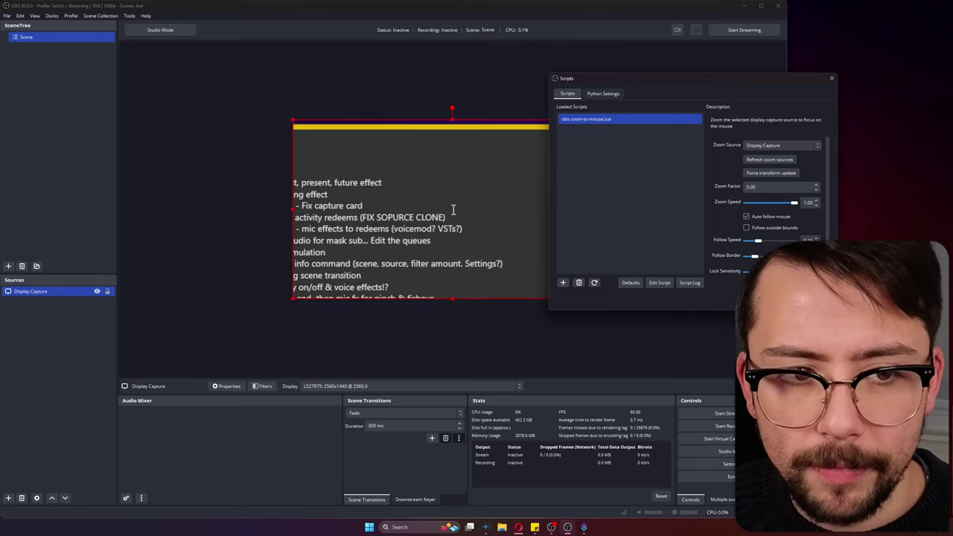
pyautogui.hotkey('ctrl', 'shift', 'z')
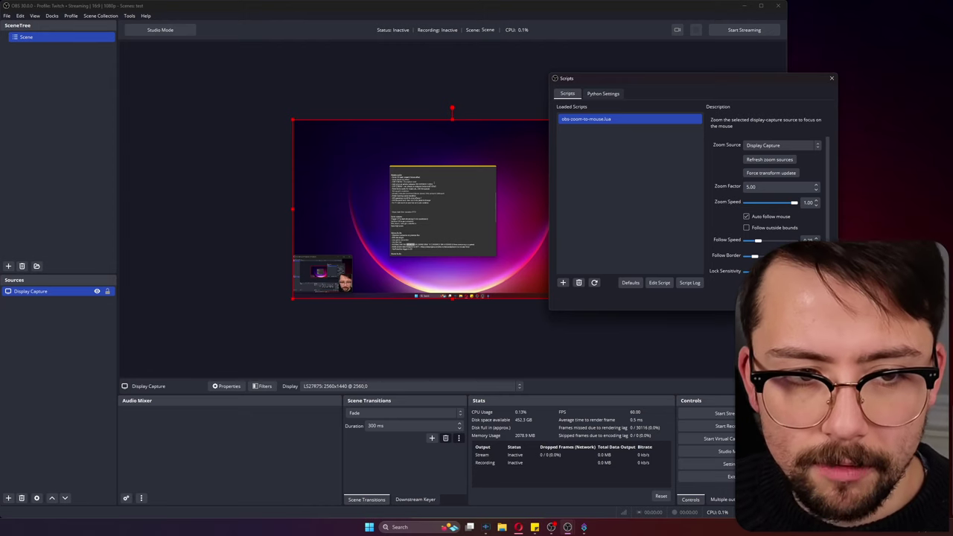
pyautogui.hotkey('ctrl', 'shift', 'z')
pyautogui.hotkey('ctrl', 'shift', 'z')
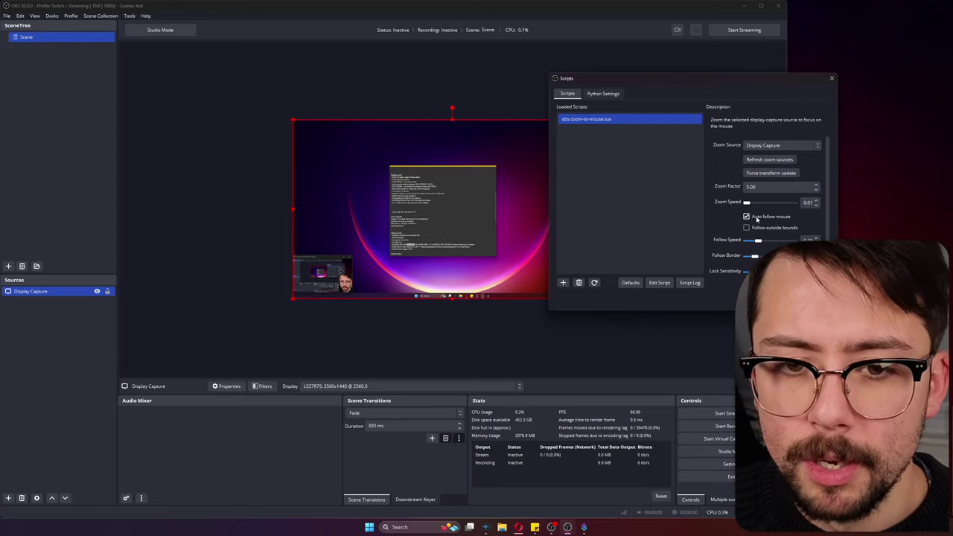
# Step: Test zooming with Auto follow mouse enabled and set the script's Zoom Factor to 3
pyautogui.hotkey('ctrl', 'shift', 'z')
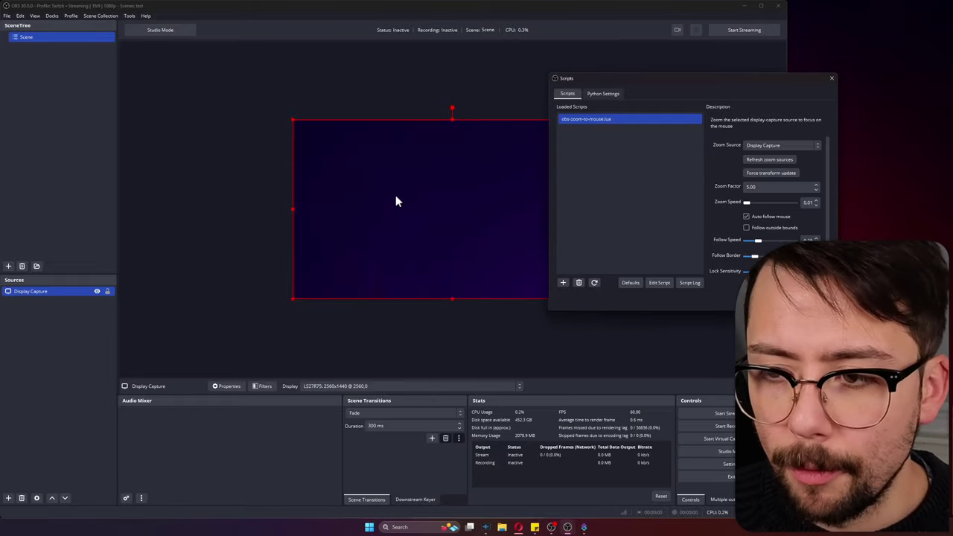
pyautogui.press('F1')
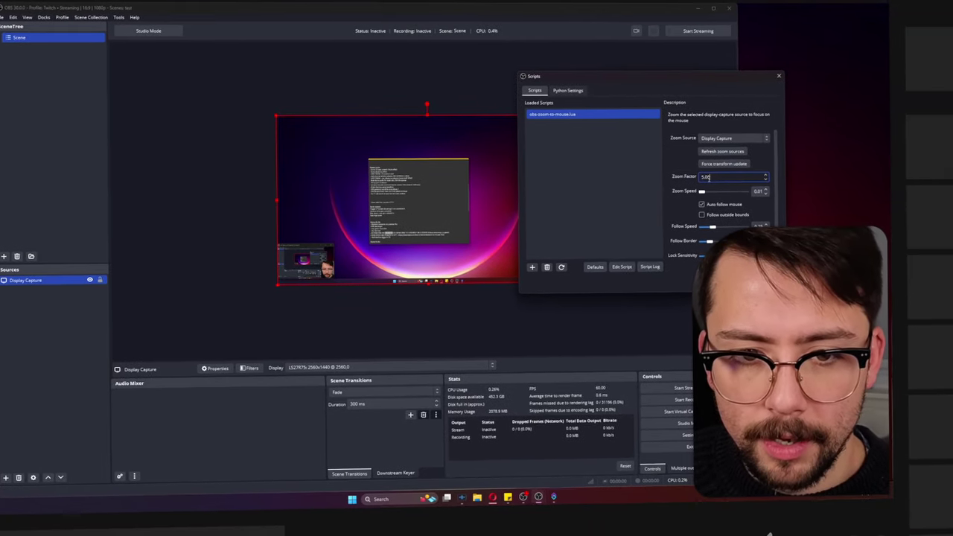
pyautogui.moveTo(761, 188); pyautogui.dragTo(739, 190)
pyautogui.write('3')
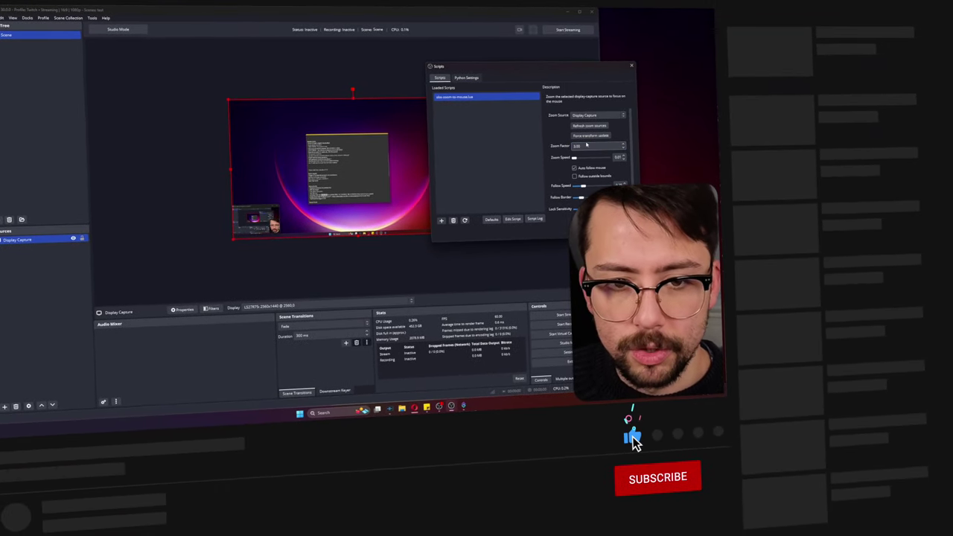
pyautogui.click(583, 161)
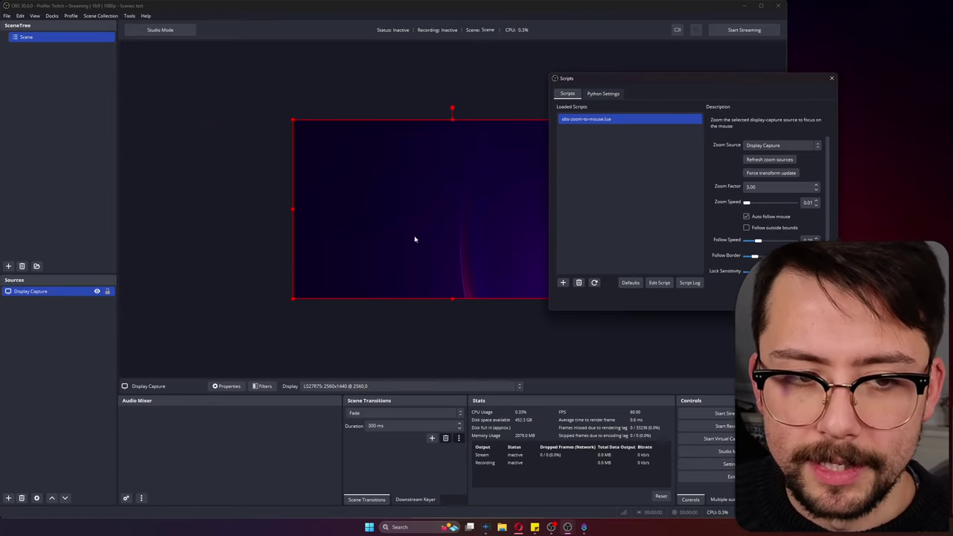
# Step: Enable Follow outside bounds, set Follow Speed to 0.01 and test the slow mouse following
pyautogui.hotkey('ctrl', 'z')
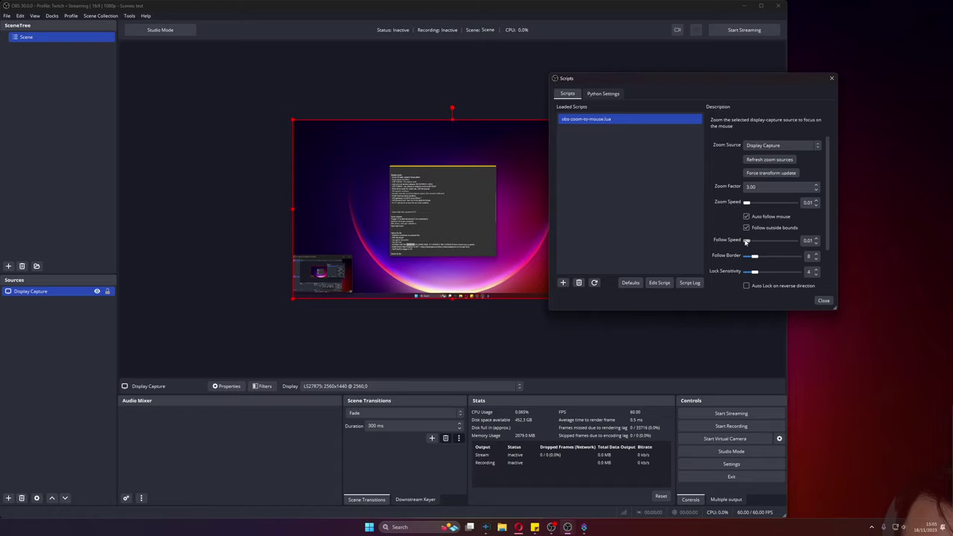
pyautogui.hotkey('ctrl', 'z')
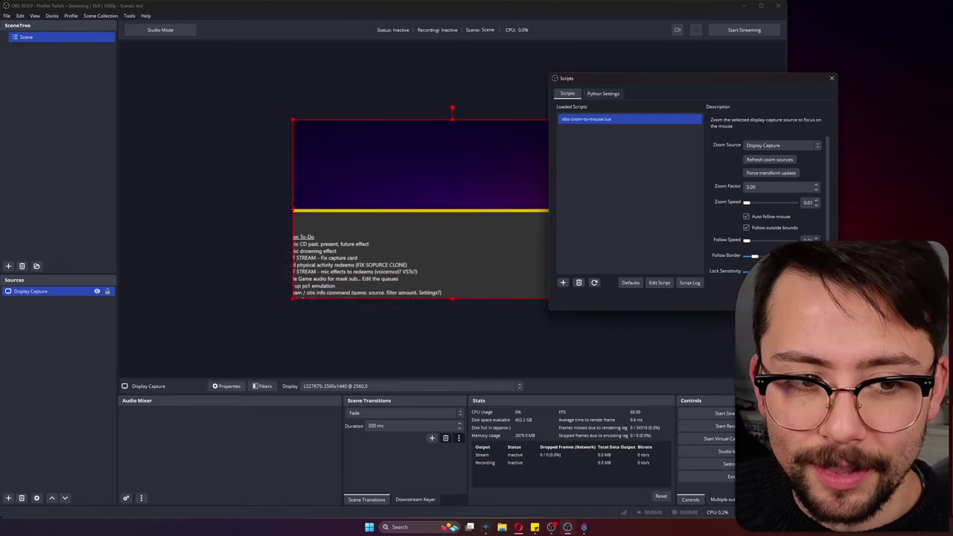
pyautogui.hotkey('ctrl', 'shift', 'z')
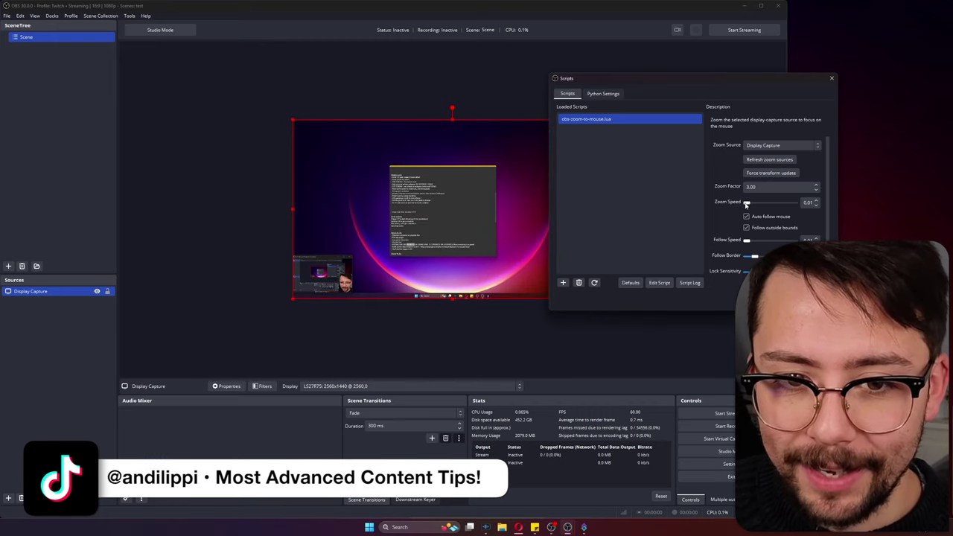
# Step: Try Zoom Speed at 1.00 and 0.98 while toggling the zoom with the slow Follow Speed
pyautogui.hotkey('ctrl', 'shift', 'z')
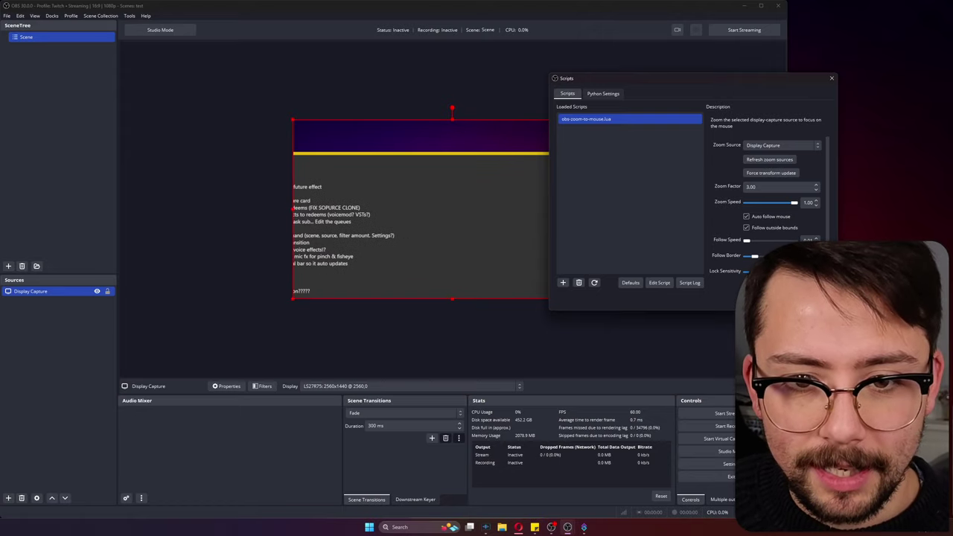
pyautogui.hotkey('ctrl', 'shift', 'z')
pyautogui.hotkey('ctrl', 'shift', 'z')
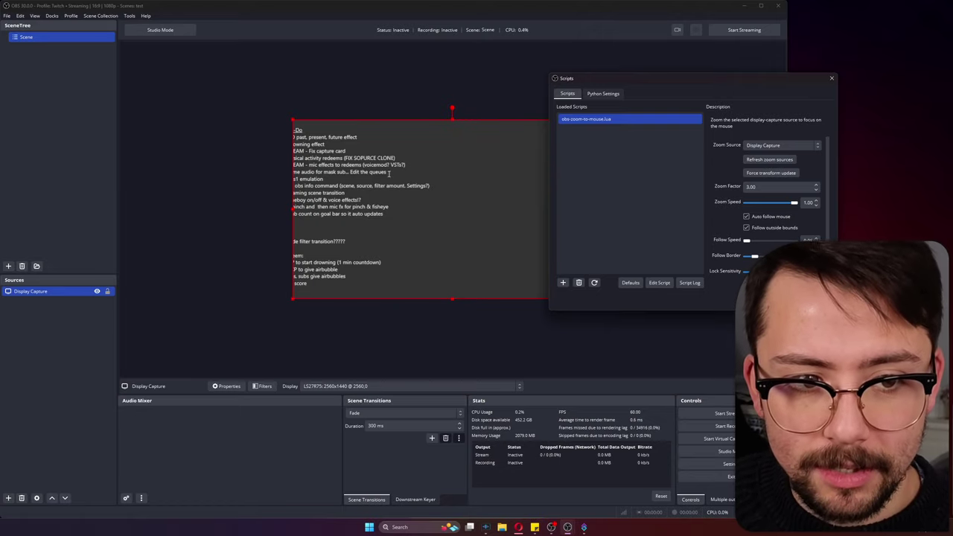
pyautogui.hotkey('ctrl', 'shift', 'z')
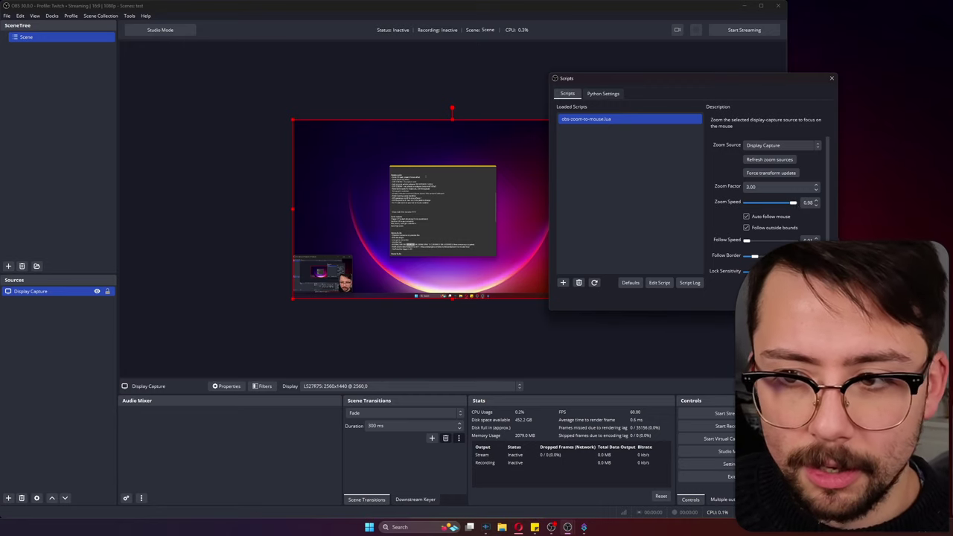
pyautogui.hotkey('ctrl', 'shift', 'z')
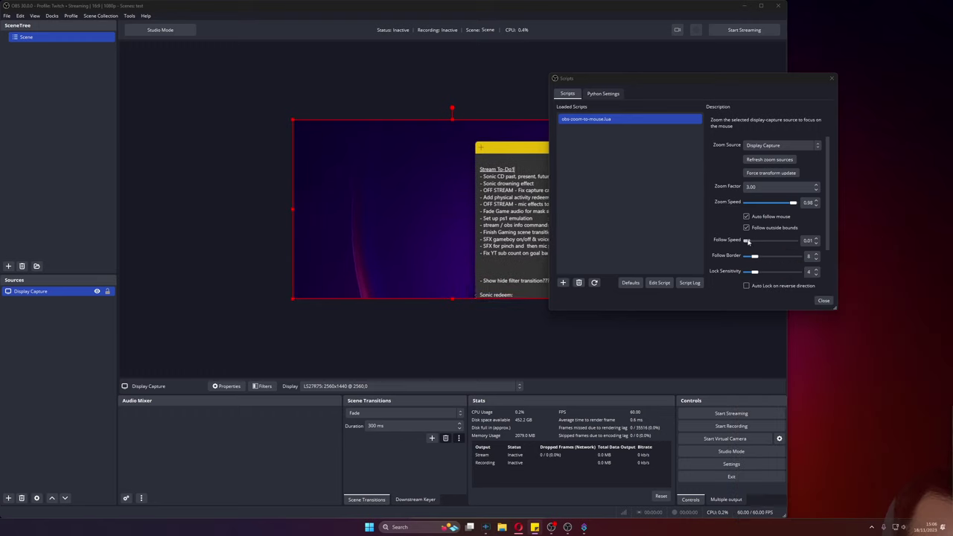
# Step: Set Zoom Speed to 0.01 and Follow Speed to 1.00, and test zooming and following
pyautogui.moveTo(794, 204); pyautogui.dragTo(747, 203)
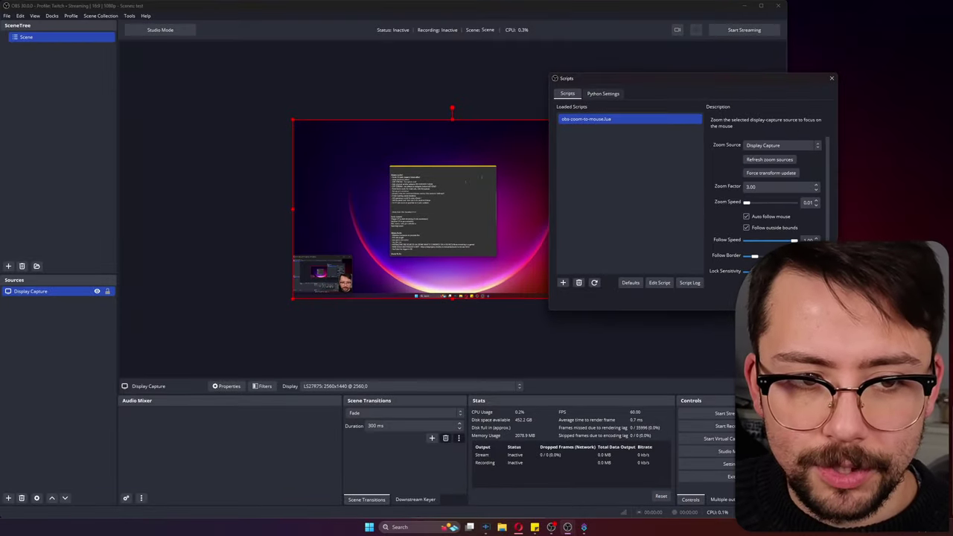
pyautogui.press('F1')
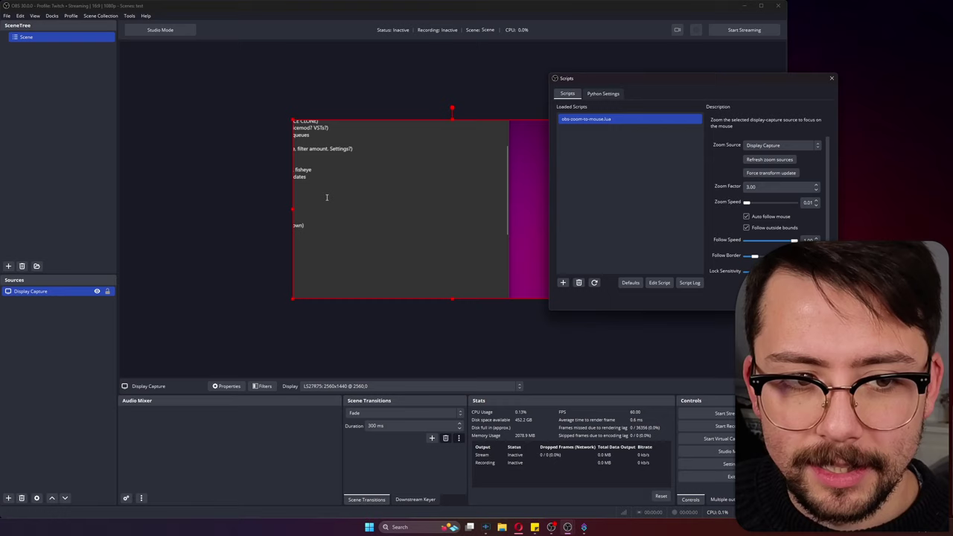
pyautogui.press('F1')
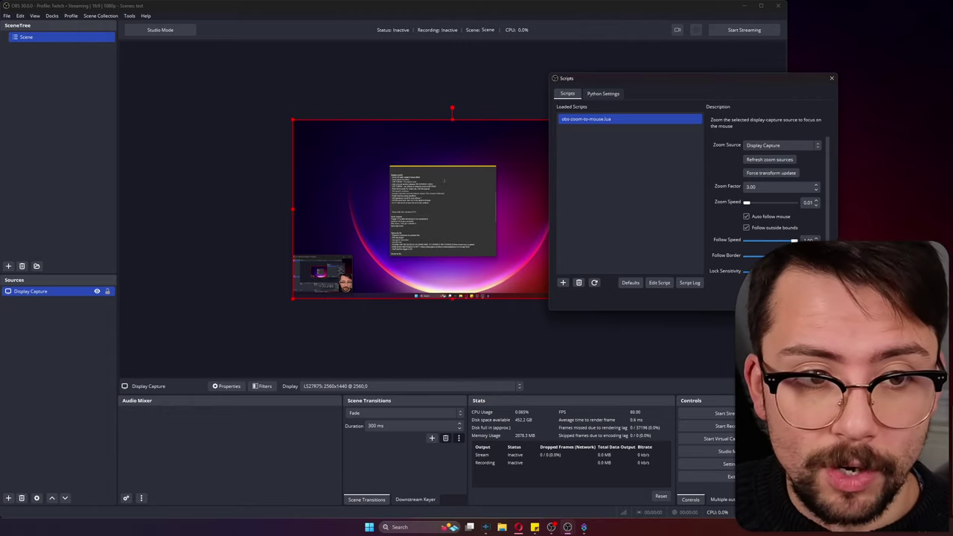
# Step: Test the zoom with Follow Border set to 50, and set Lock Sensitivity to 1
pyautogui.press('F1')
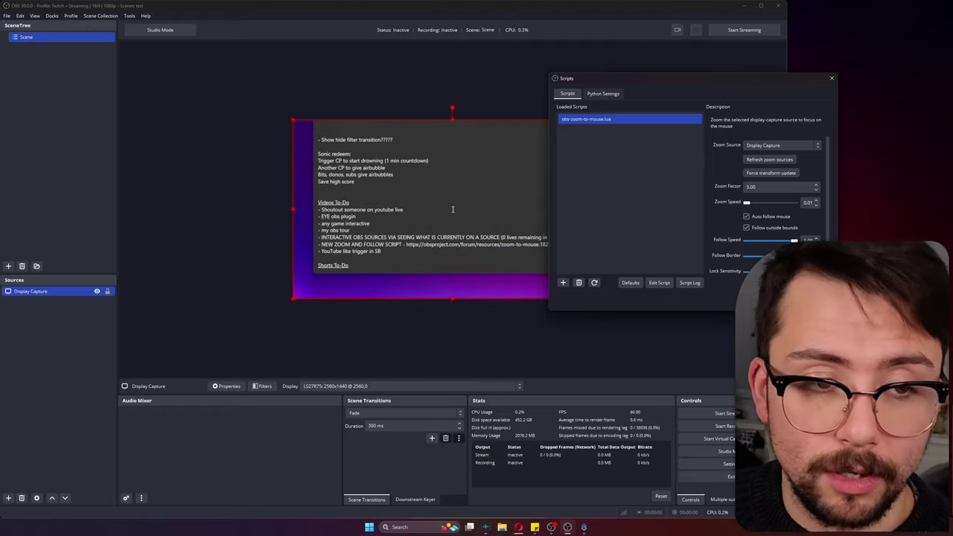
pyautogui.press('F1')
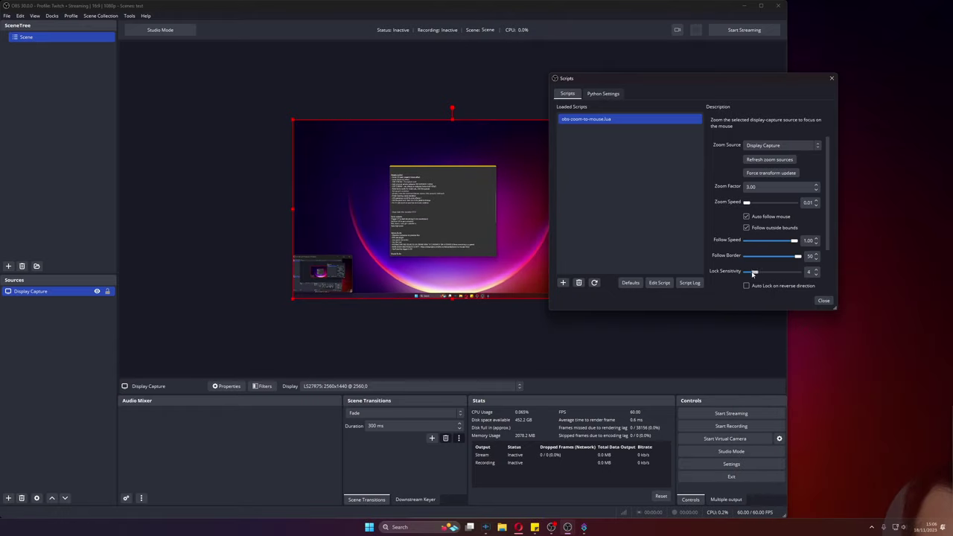
pyautogui.scroll(-1, 748, 269)
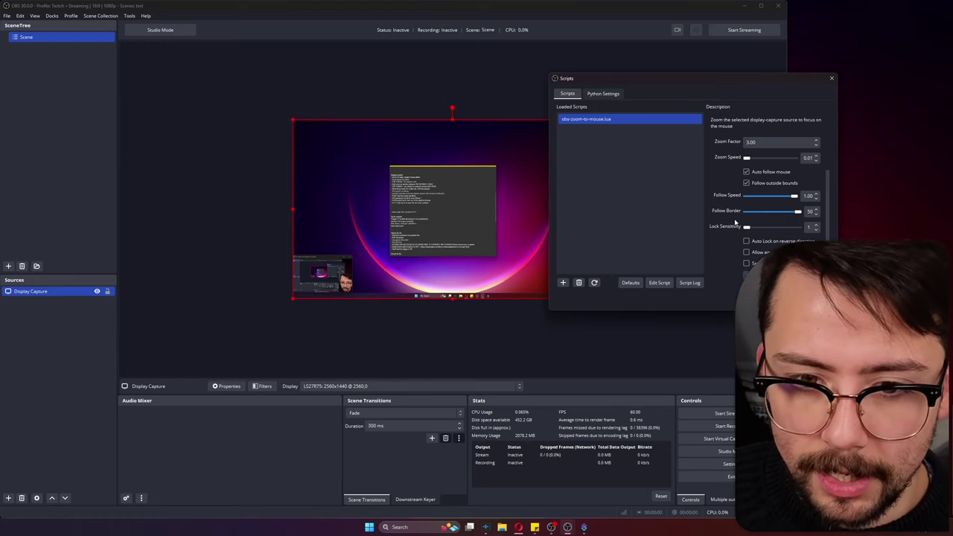
# Step: Move the Scripts window clear of the webcam and examine the script's remaining options and its Zoom Source choices
pyautogui.scroll(-1, 737, 222)
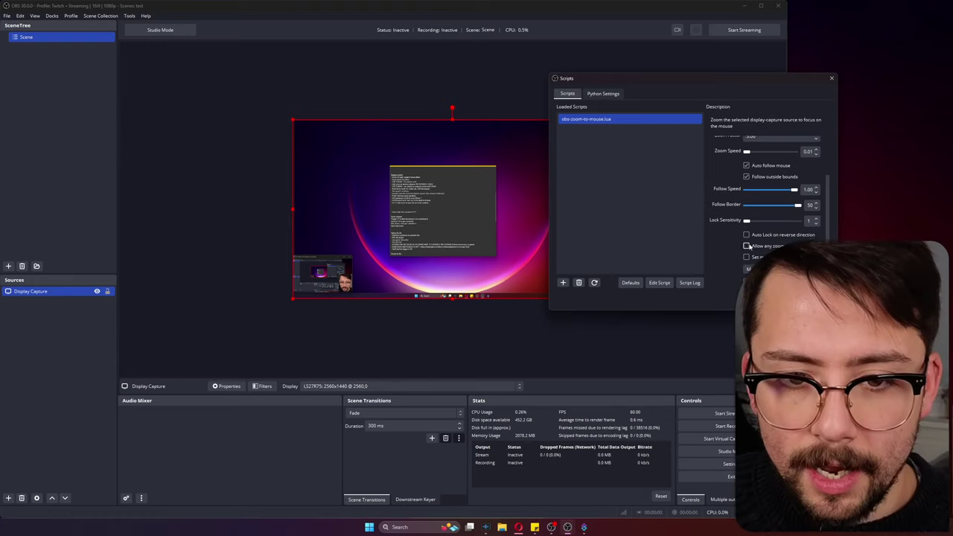
pyautogui.moveTo(755, 81); pyautogui.dragTo(777, 21)
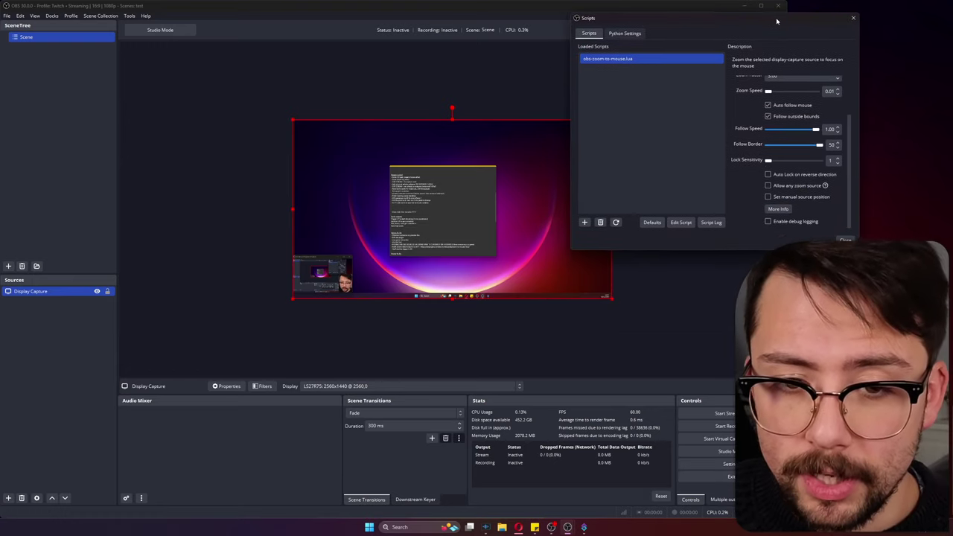
pyautogui.scroll(3, 754, 190)
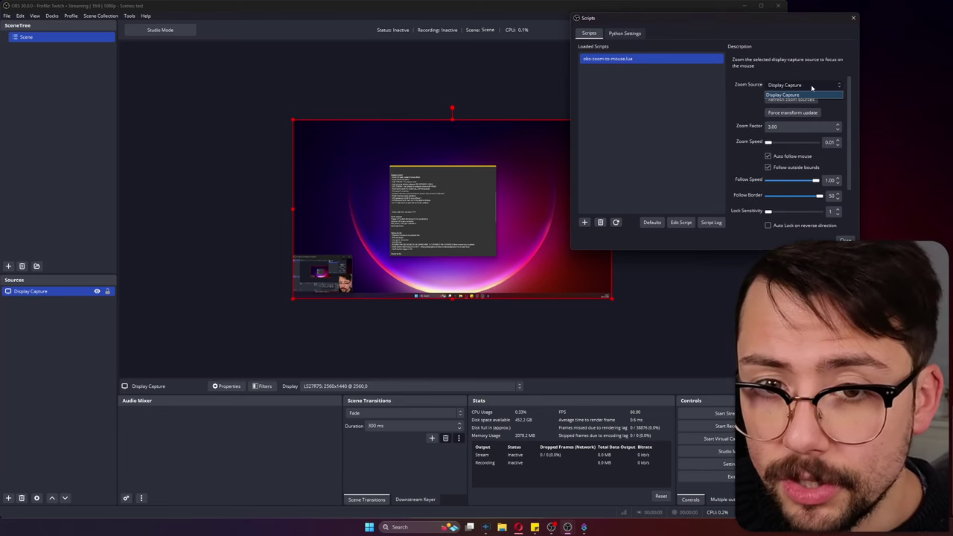
# Step: Add a new scene with the default name to the scene list
pyautogui.rightClick(30, 145)
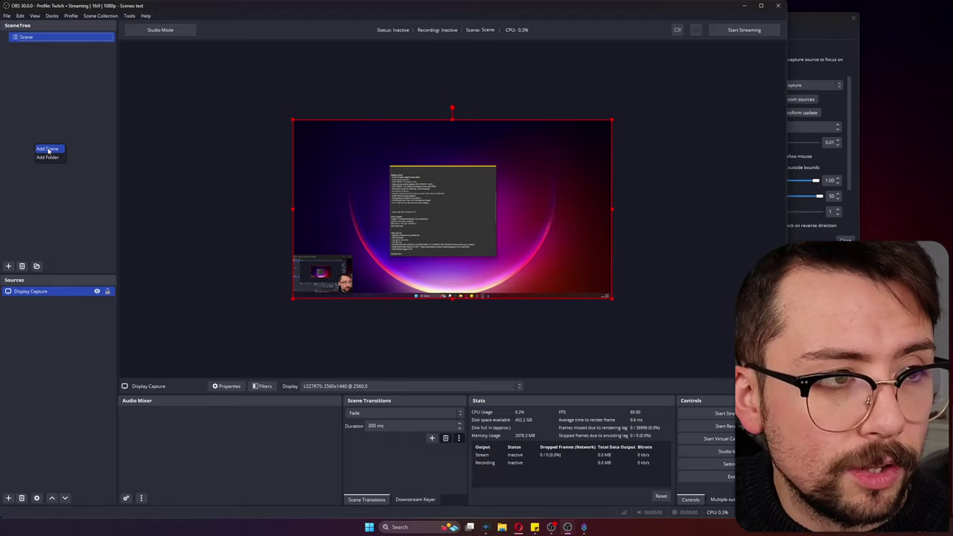
pyautogui.click(48, 149)
pyautogui.click(369, 273)
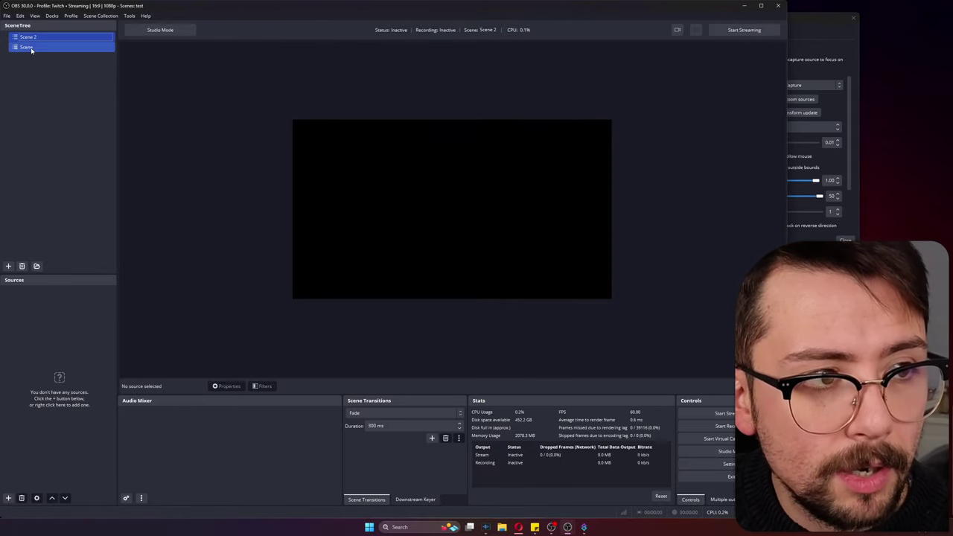
# Step: Add the existing scene "Scene" as a source in Scene 2
pyautogui.rightClick(31, 331)
pyautogui.moveTo(34, 333)
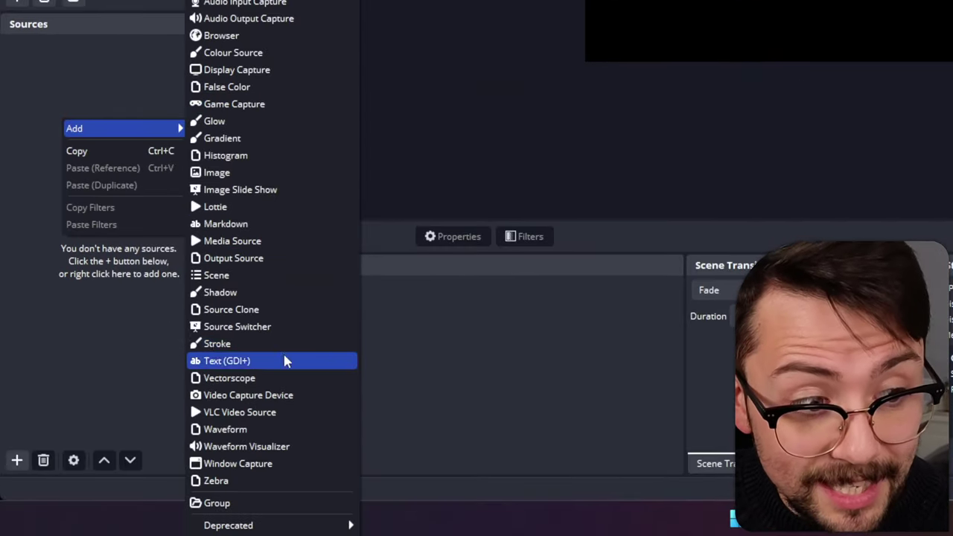
pyautogui.click(216, 274)
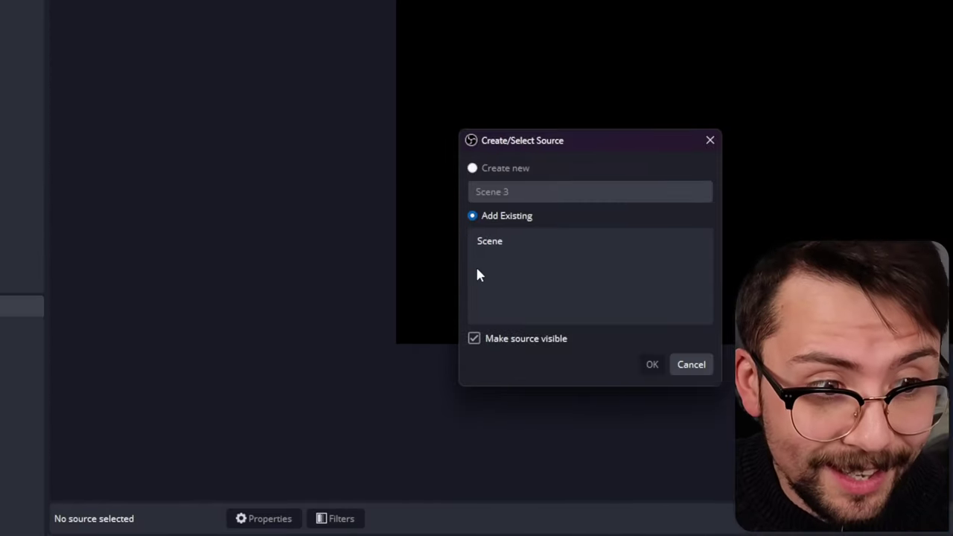
pyautogui.click(476, 272)
pyautogui.click(484, 268)
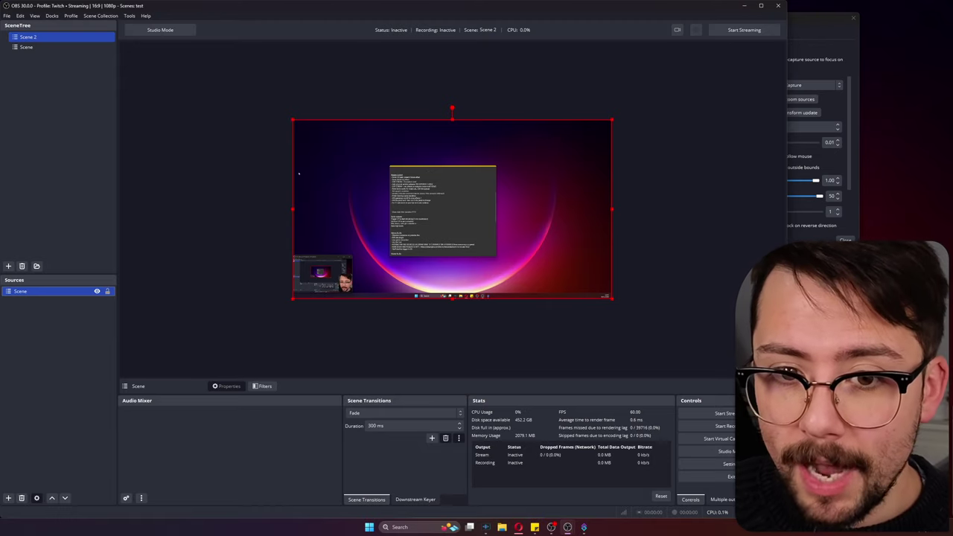
# Step: Test the mouse zoom through the nested scene in Scene 2, and view the original Scene's display capture for comparison
pyautogui.click(854, 142)
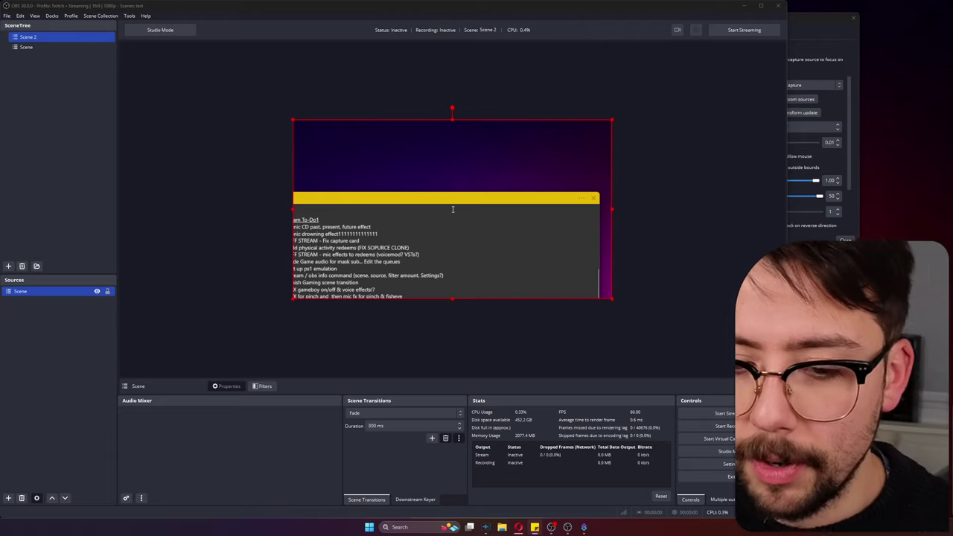
pyautogui.press('1')
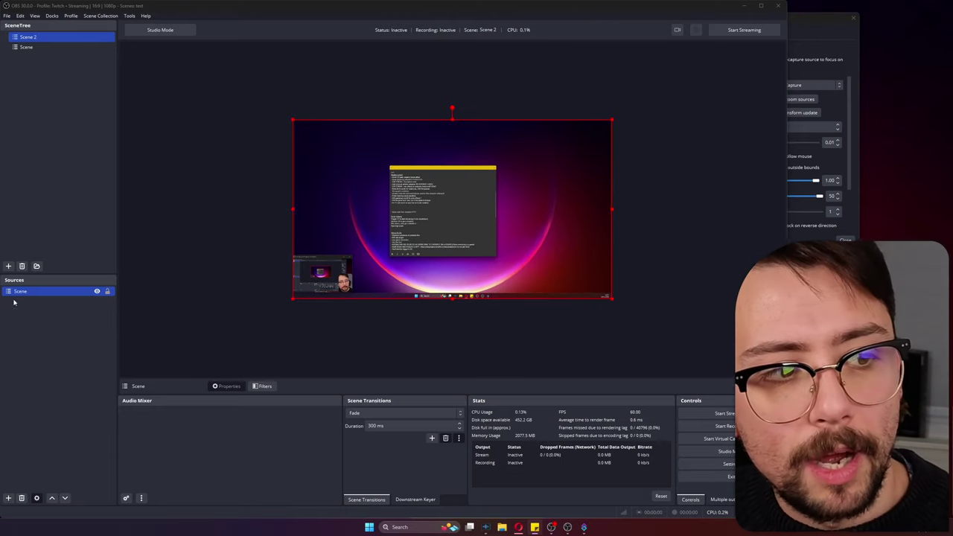
pyautogui.click(41, 48)
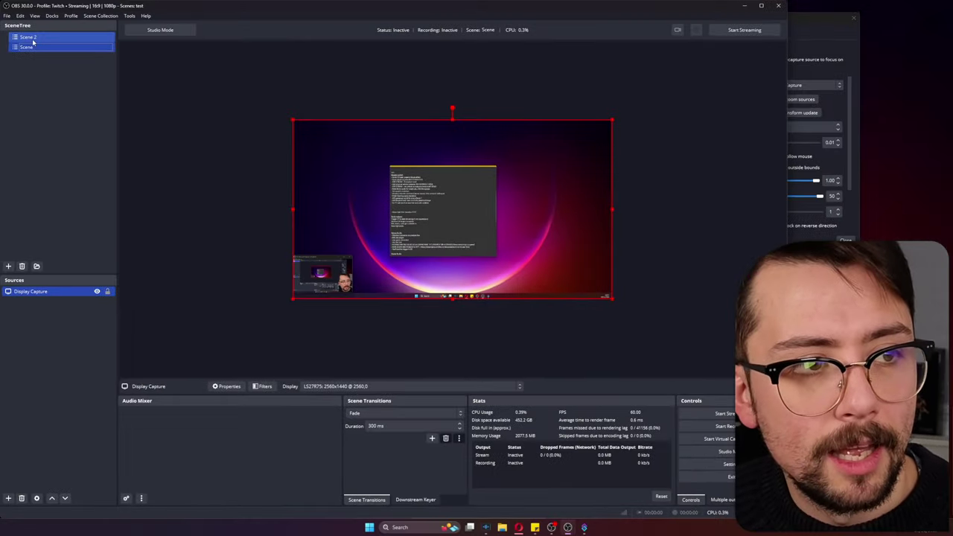
pyautogui.click(32, 37)
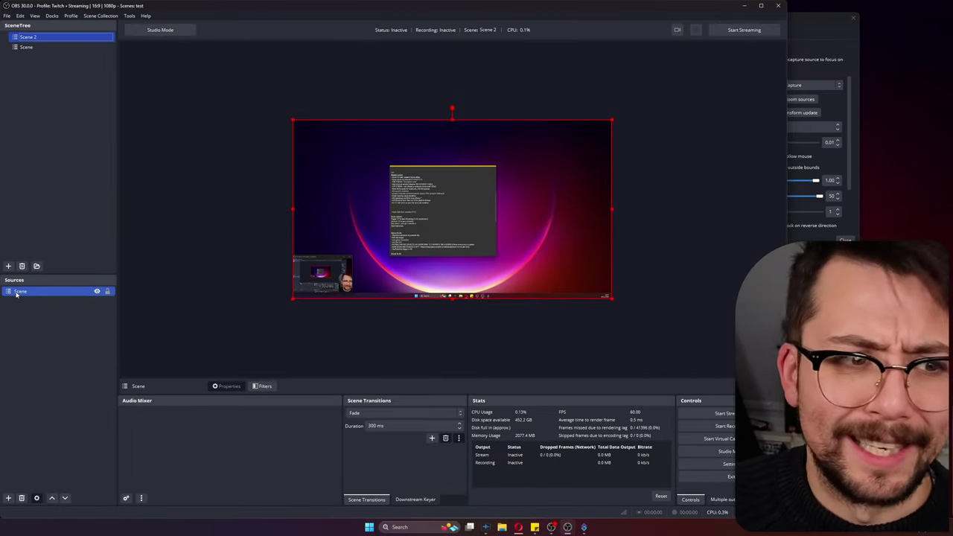
pyautogui.press('F1')
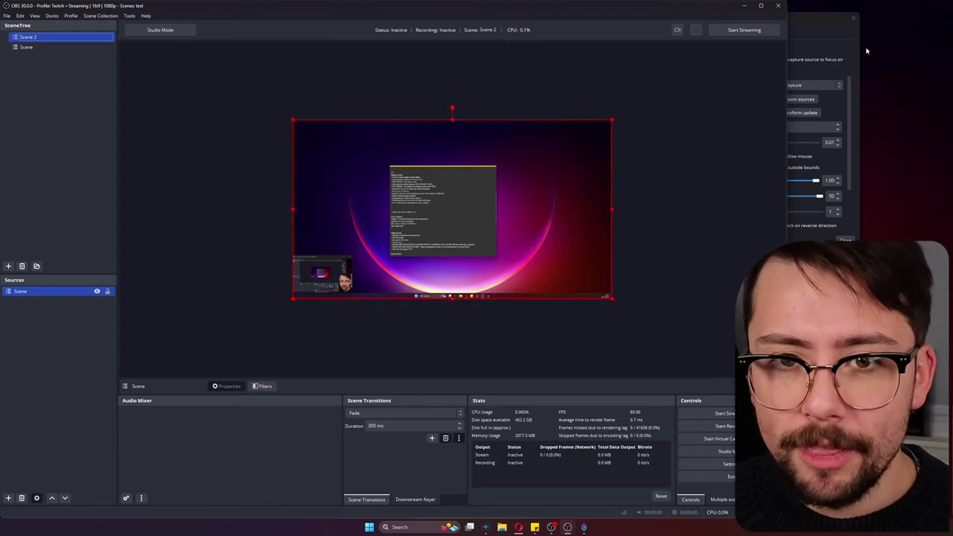
# Step: Enable Allow any zoom source for the zoom script and check its Zoom Source choices
pyautogui.click(816, 28)
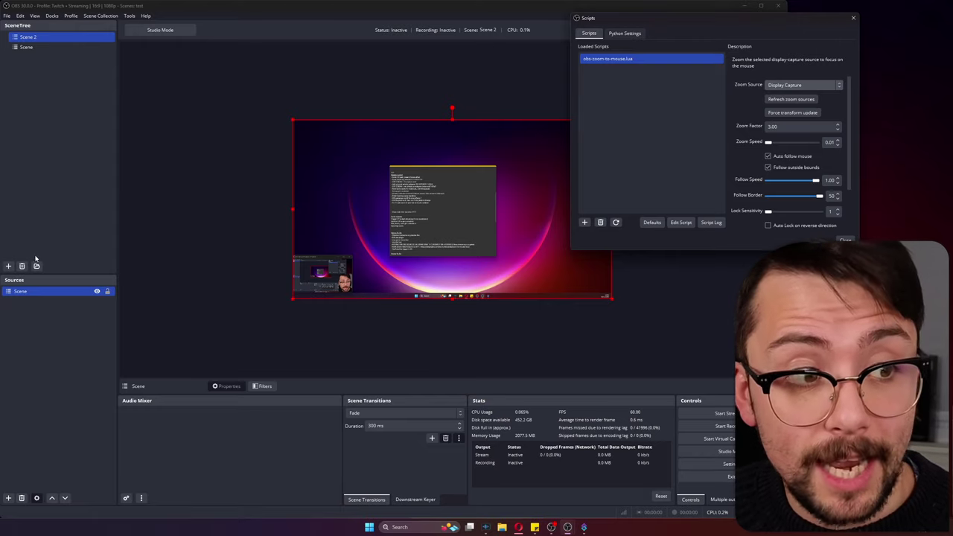
pyautogui.scroll(-2, 735, 150)
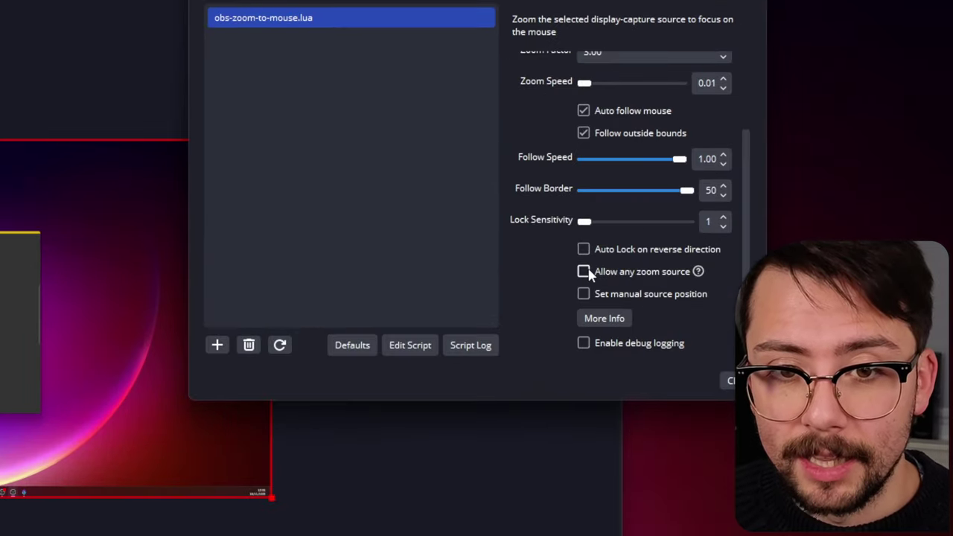
pyautogui.click(767, 185)
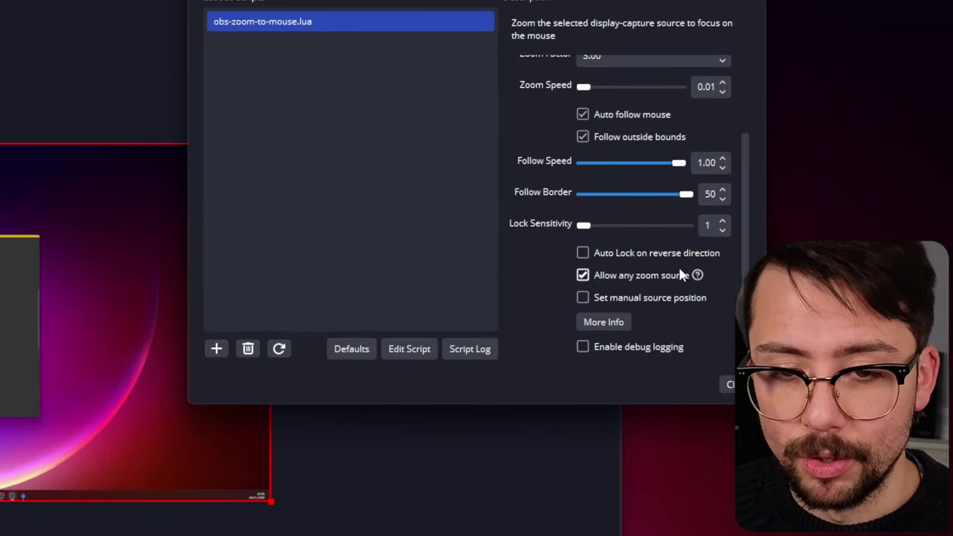
pyautogui.scroll(3, 546, 273)
pyautogui.click(729, 172)
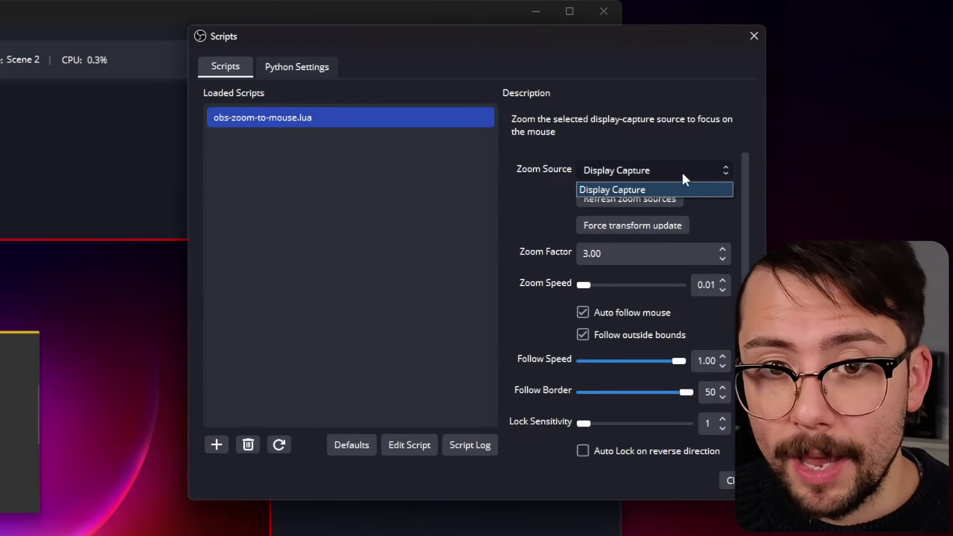
pyautogui.click(708, 170)
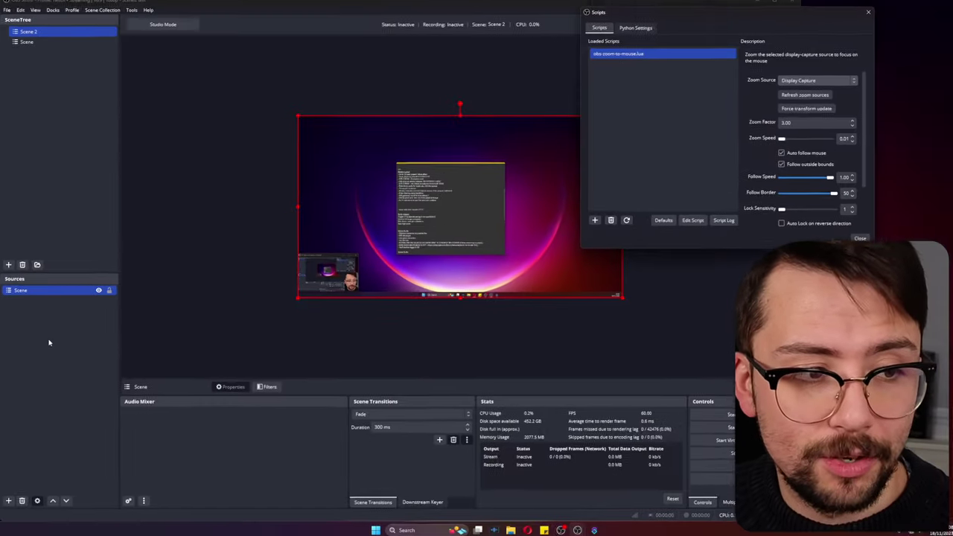
pyautogui.rightClick(84, 329)
pyautogui.moveTo(149, 338)
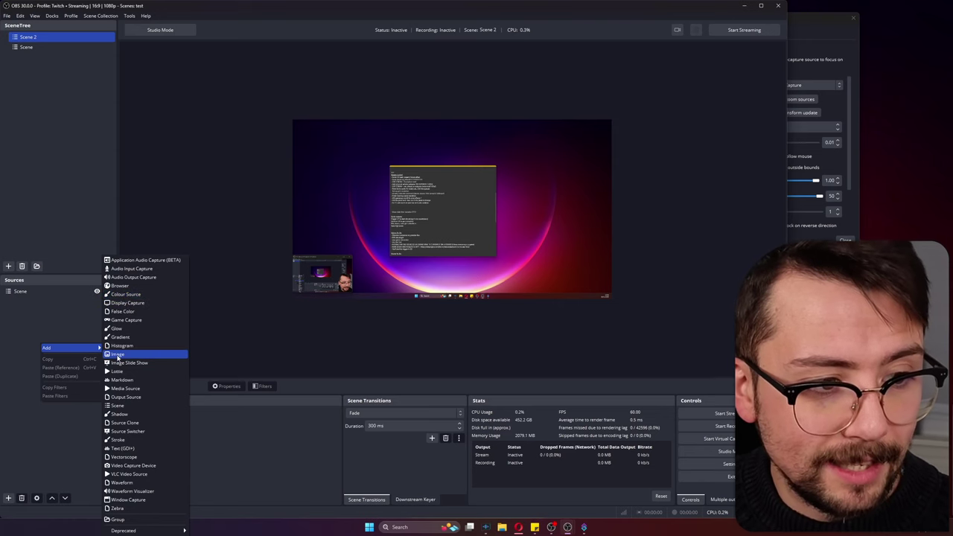
pyautogui.click(117, 354)
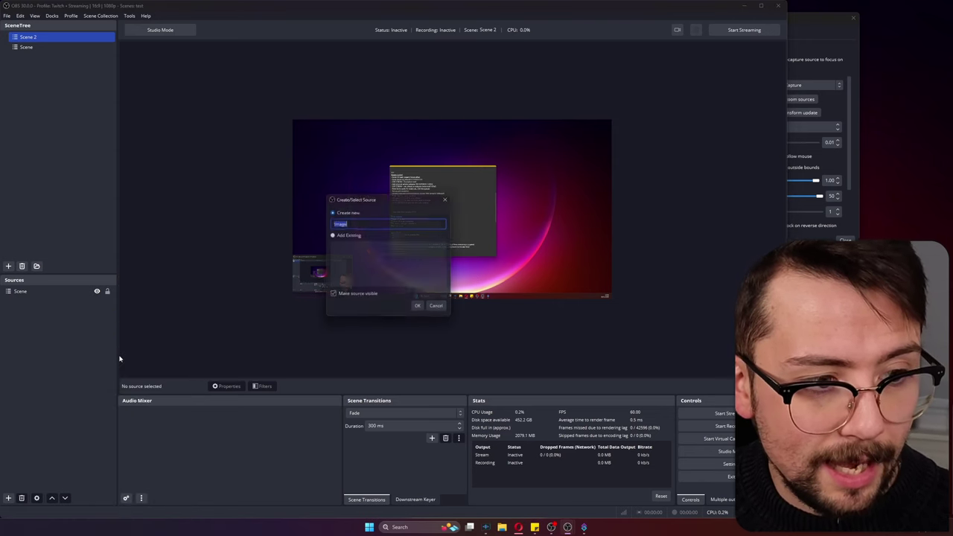
pyautogui.click(421, 309)
pyautogui.click(509, 265)
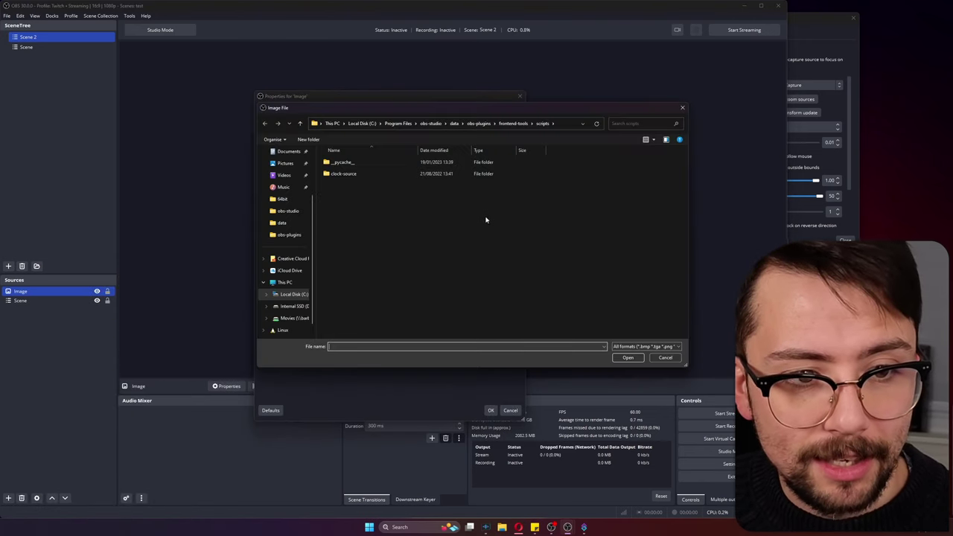
pyautogui.click(286, 177)
pyautogui.doubleClick(506, 177)
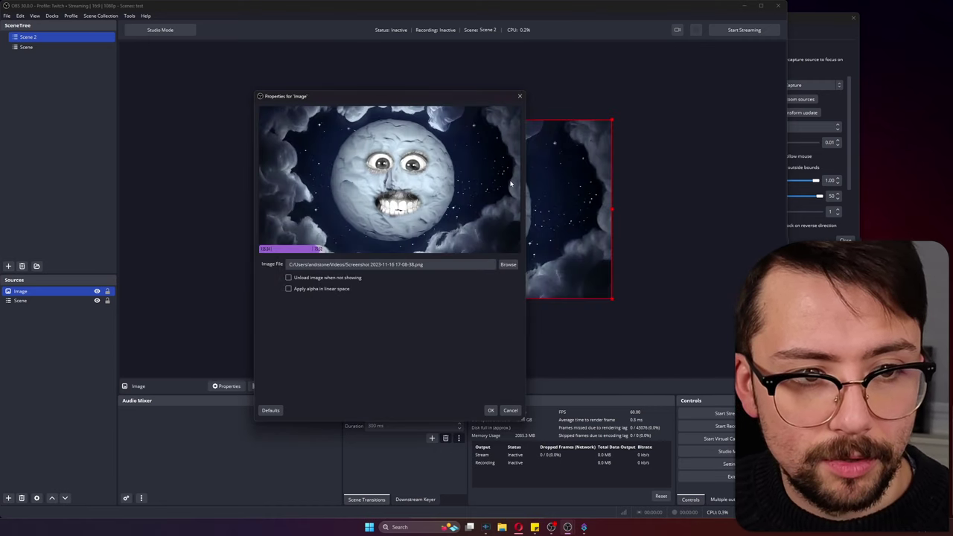
pyautogui.click(491, 411)
# Step: Switch to Scene and back to Scene 2, set the script's Zoom Source to Image, and test zooming in and out
pyautogui.click(818, 43)
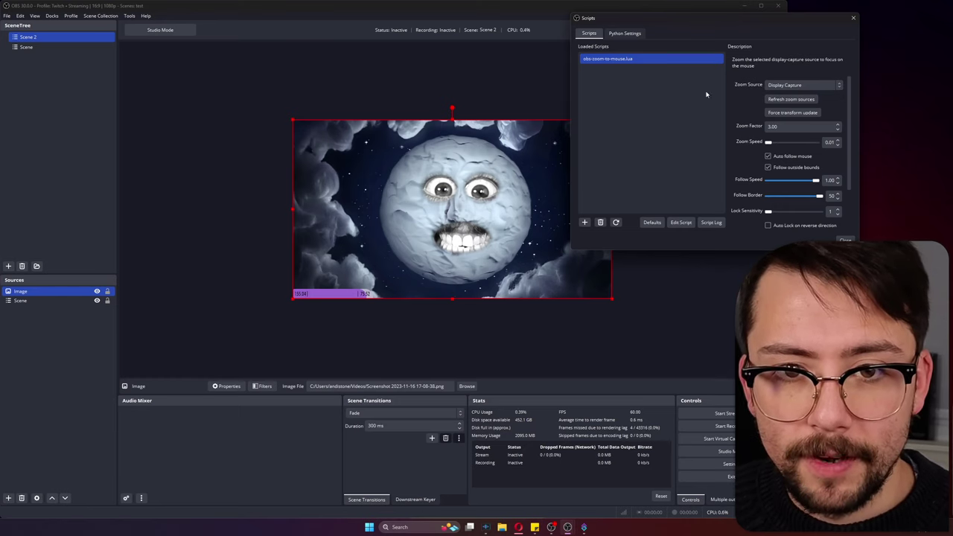
pyautogui.click(43, 48)
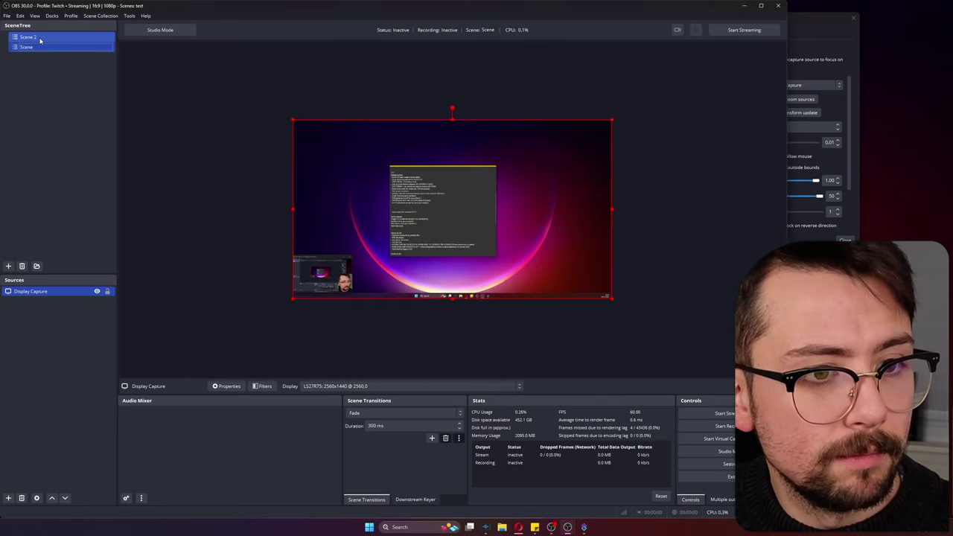
pyautogui.click(39, 38)
pyautogui.click(810, 79)
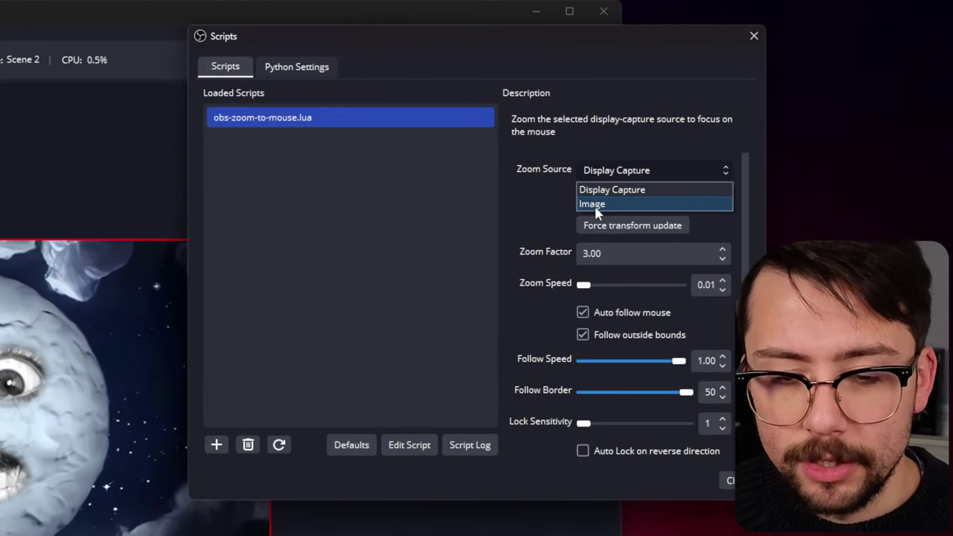
pyautogui.click(595, 206)
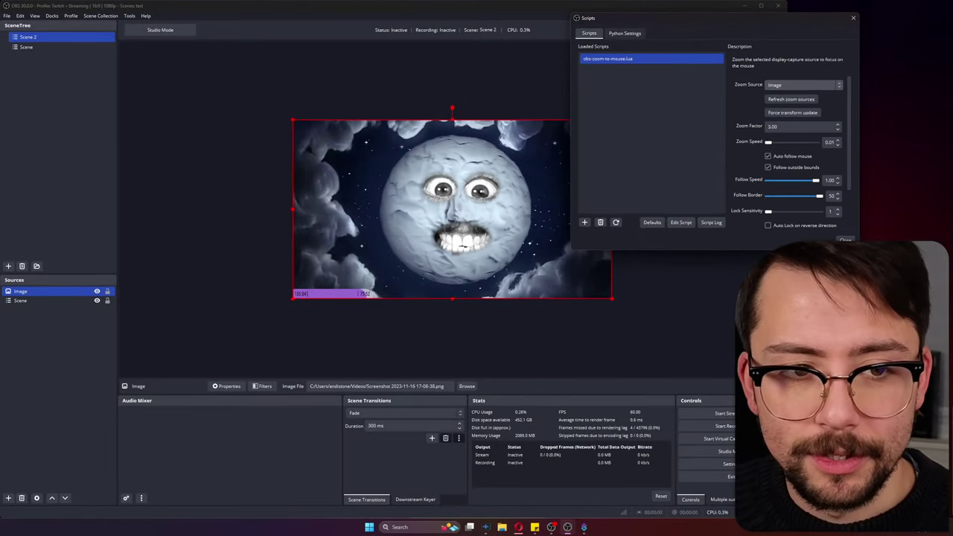
pyautogui.press('F1')
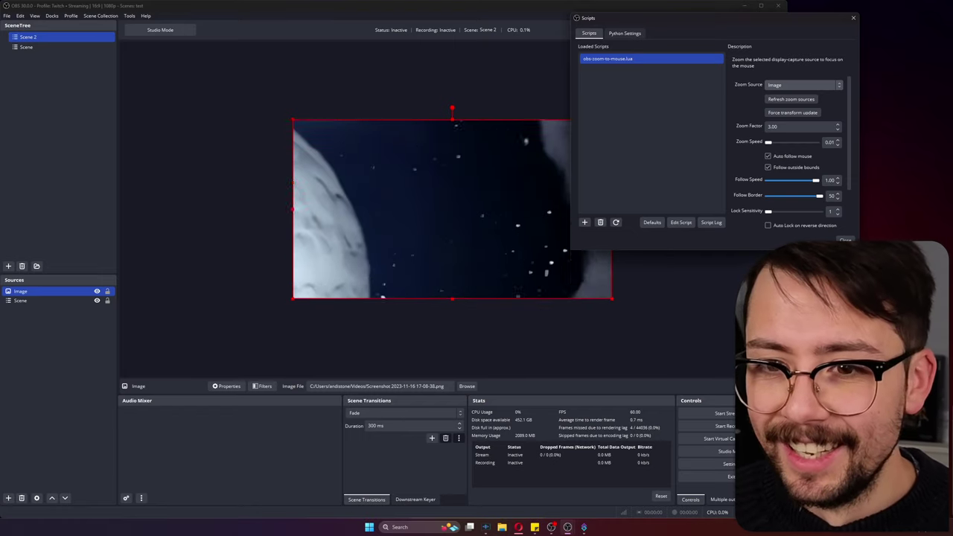
pyautogui.hotkey('ctrl', 'shift', 'z')
# Step: Enable Set manual source position for the Image source, test the zoom, and review the position, size and scale fields
pyautogui.scroll(-3, 748, 147)
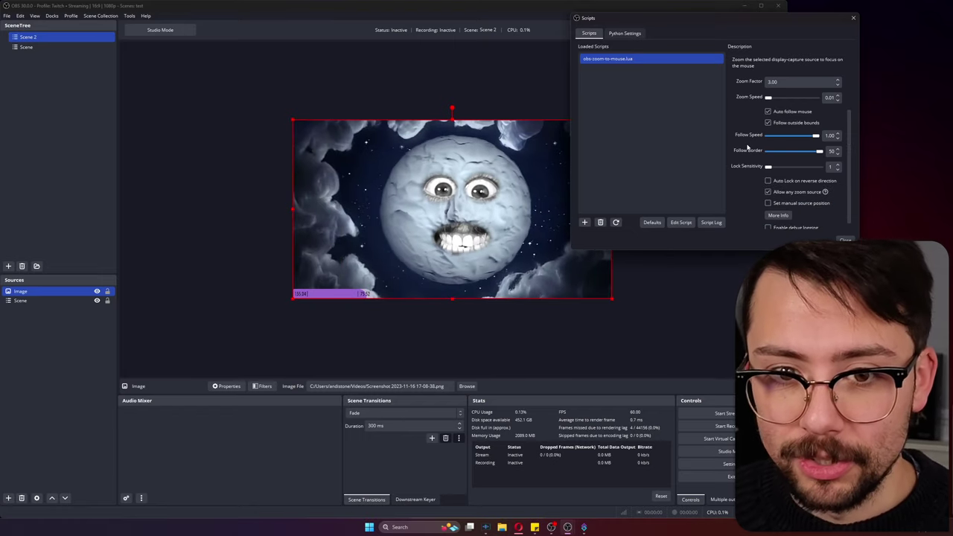
pyautogui.scroll(-1, 752, 193)
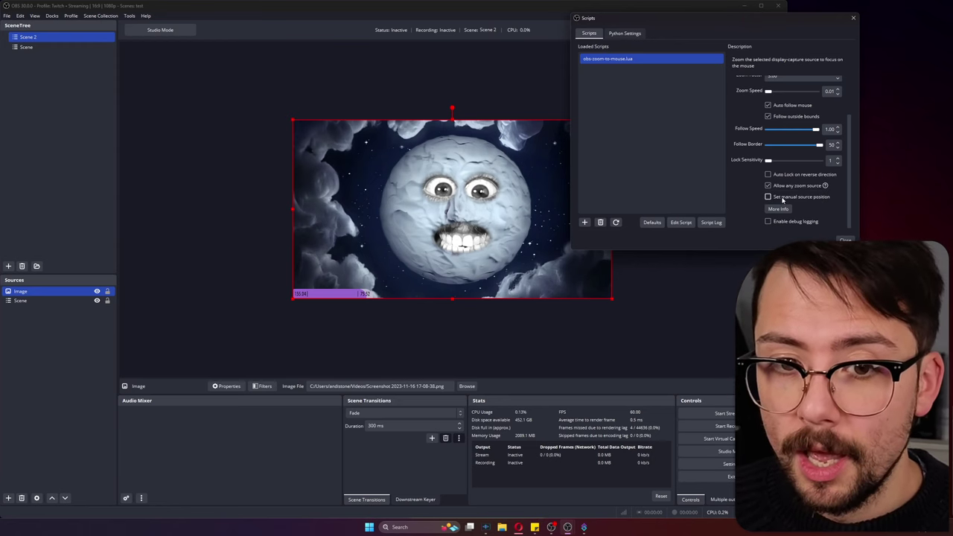
pyautogui.click(769, 197)
pyautogui.scroll(-4, 762, 192)
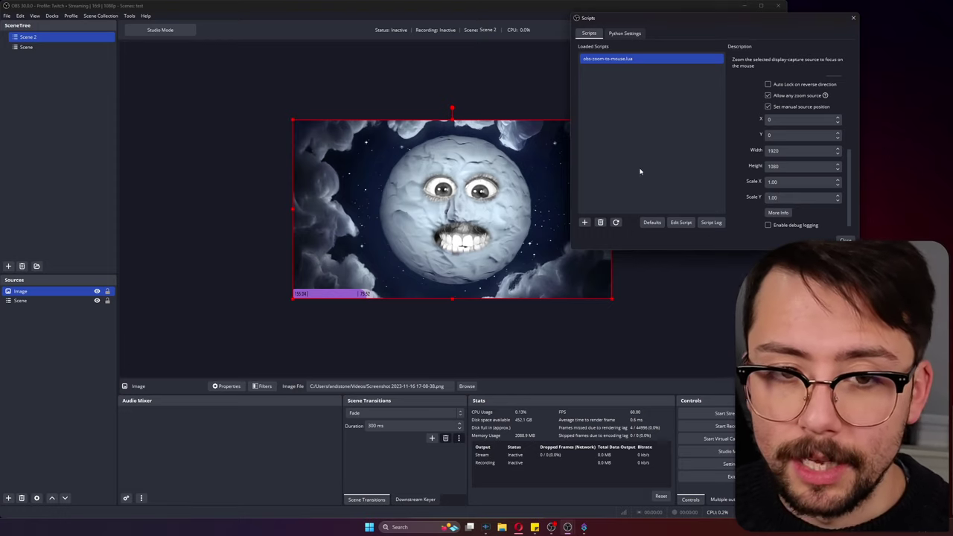
pyautogui.press('F1')
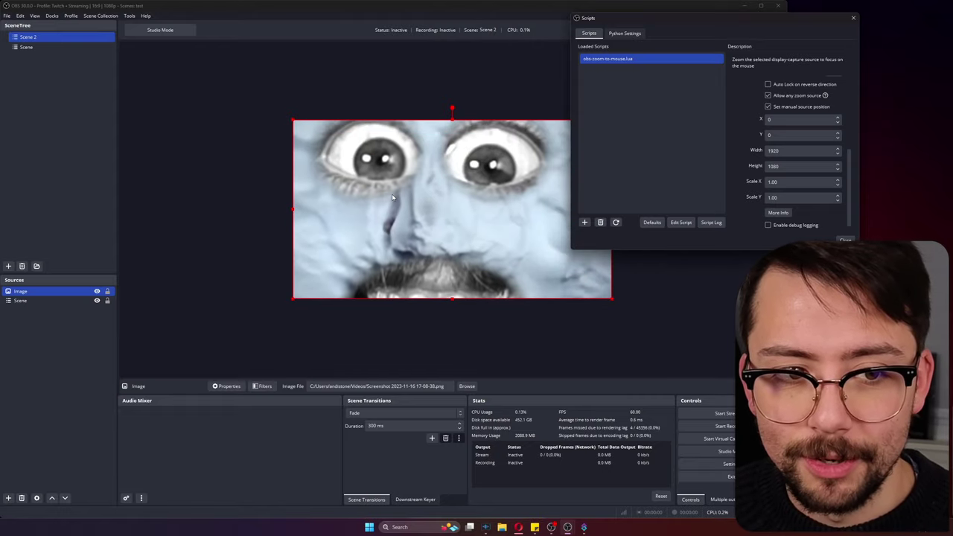
pyautogui.hotkey('ctrl', 'alt', 'z')
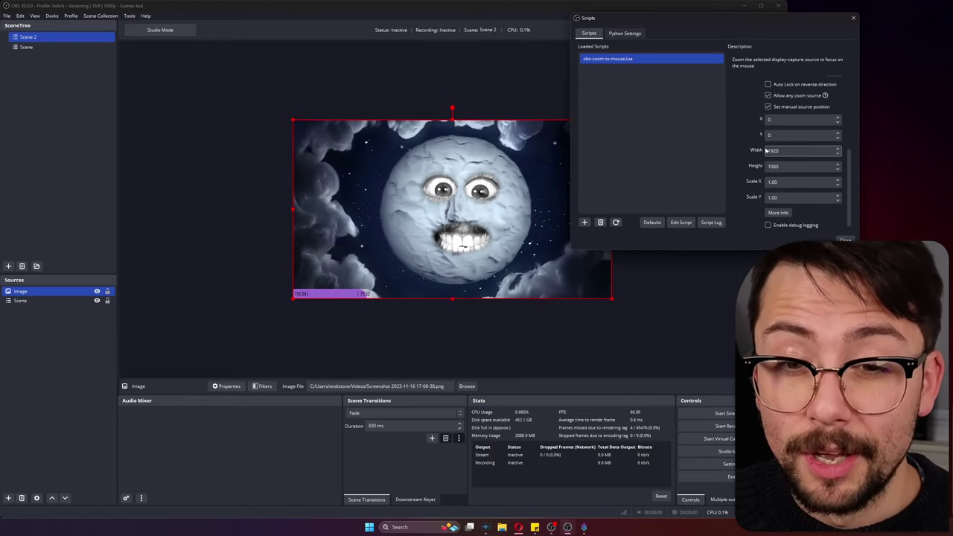
pyautogui.scroll(-1, 761, 153)
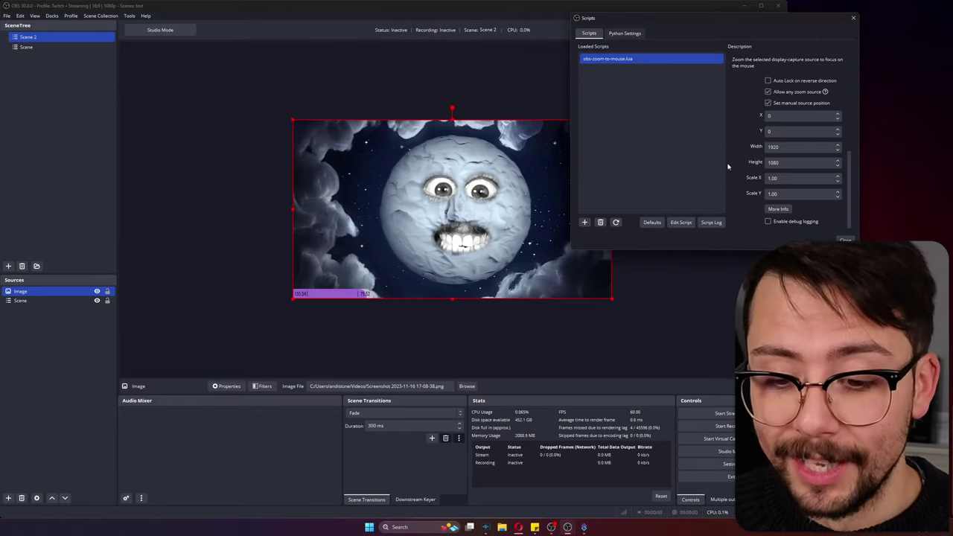